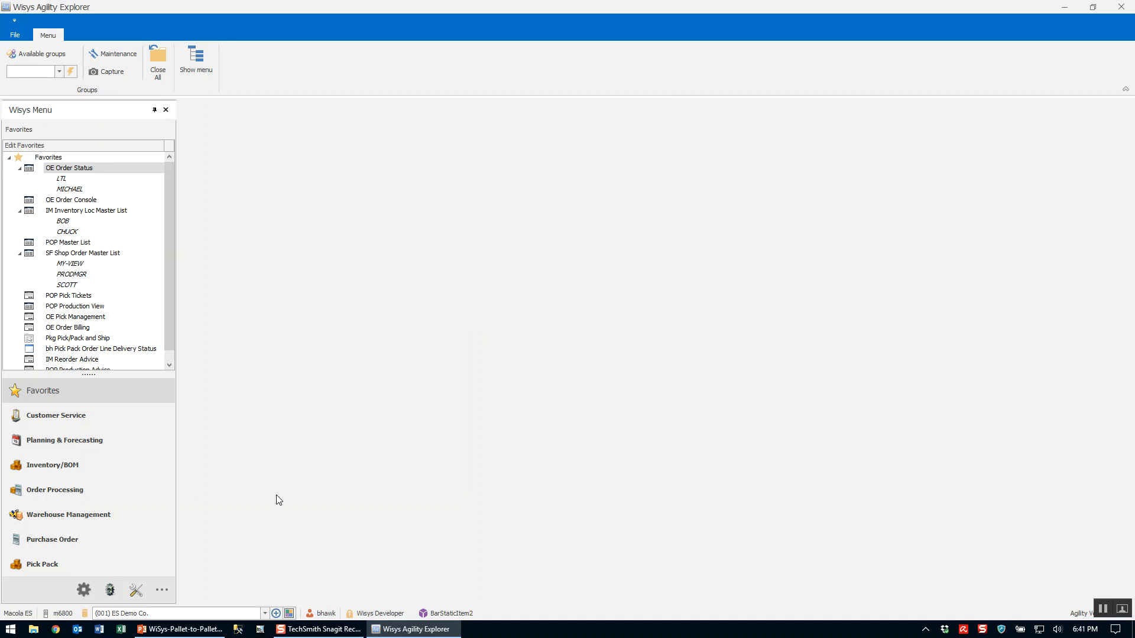
# Enlarge the menu list and add -Pkg Bin Item View from the Inventory/BOM views to Favorites.
pyautogui.moveTo(83, 406); pyautogui.dragTo(74, 491)
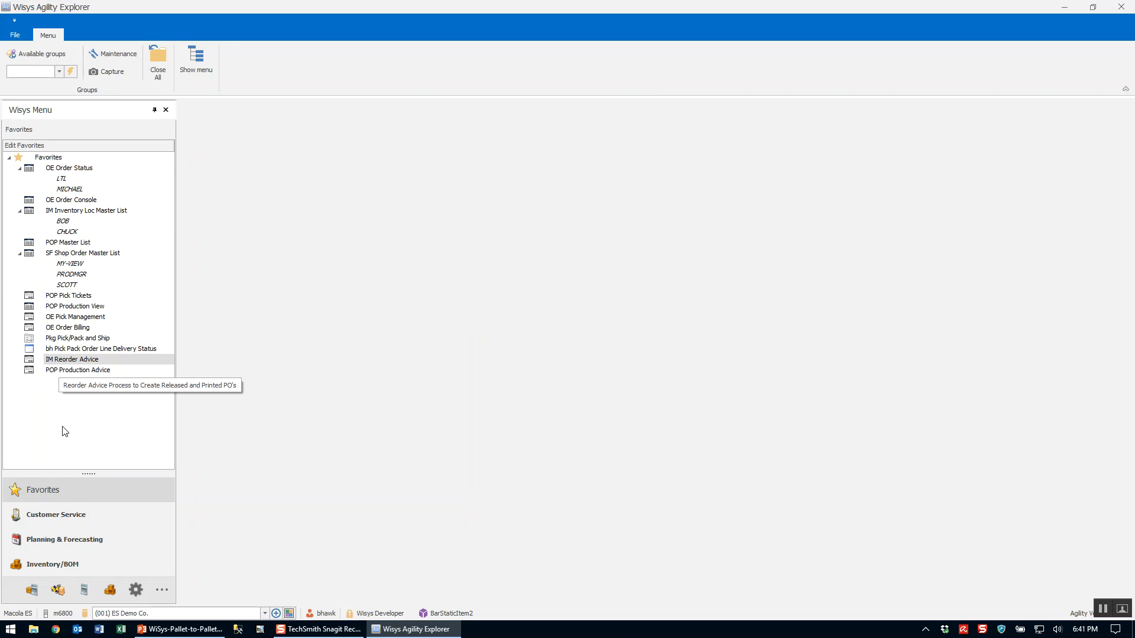
pyautogui.click(42, 569)
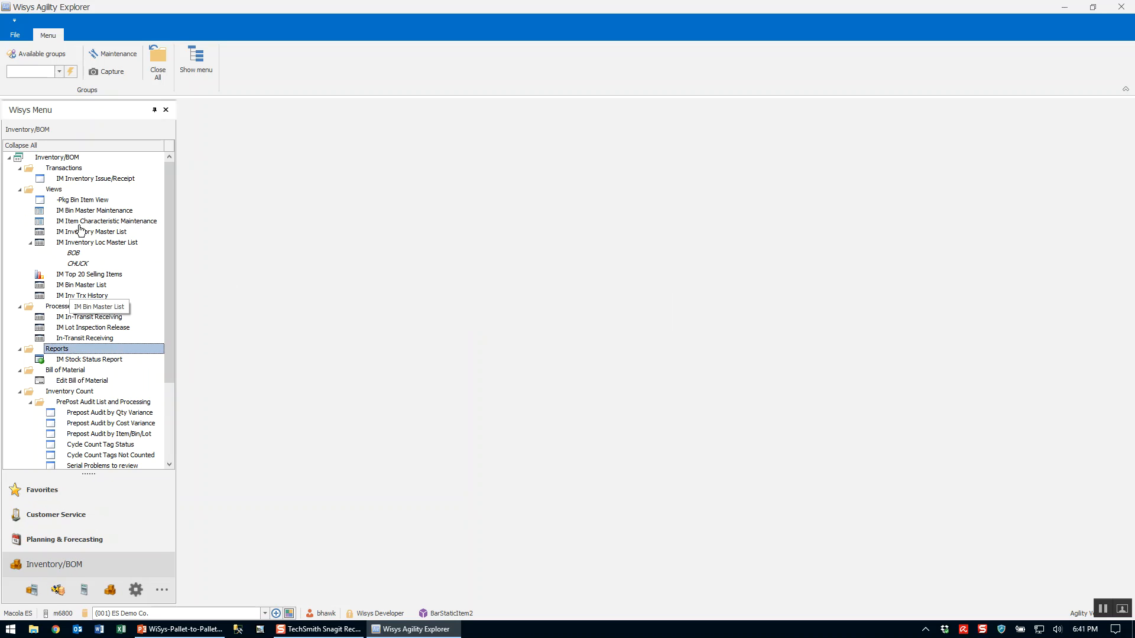
pyautogui.click(77, 200)
pyautogui.rightClick(80, 200)
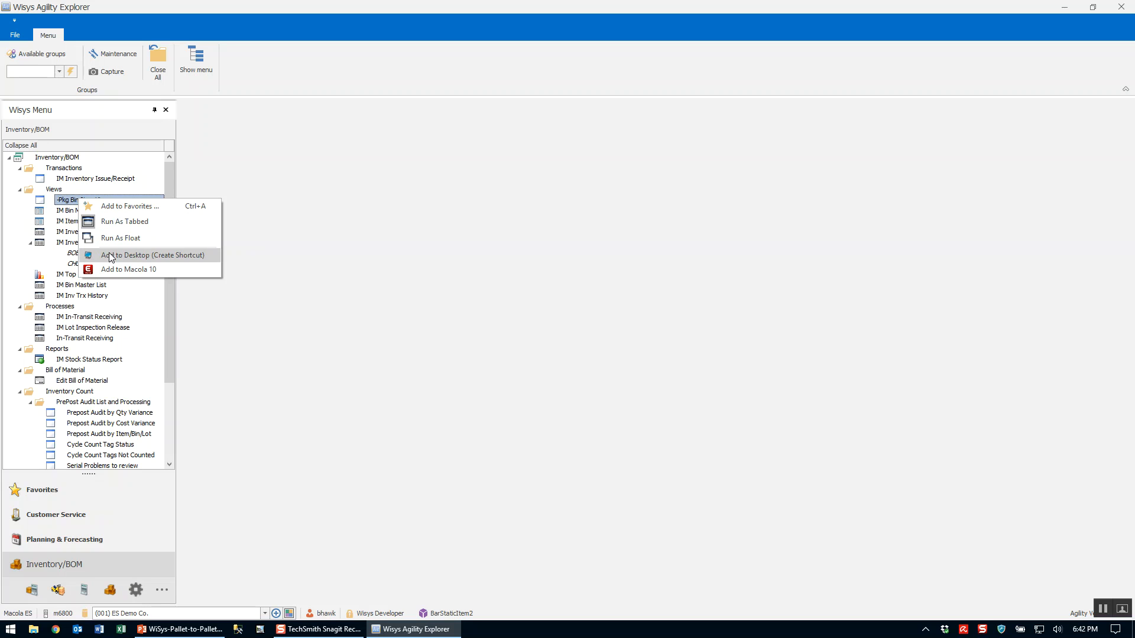
pyautogui.click(116, 207)
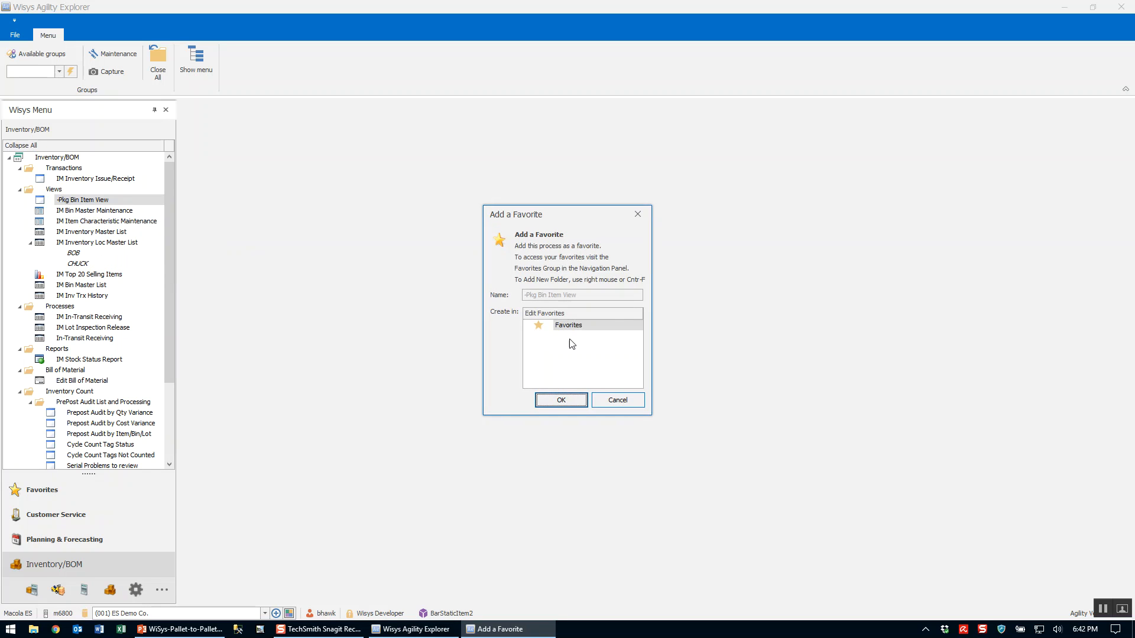
pyautogui.click(556, 400)
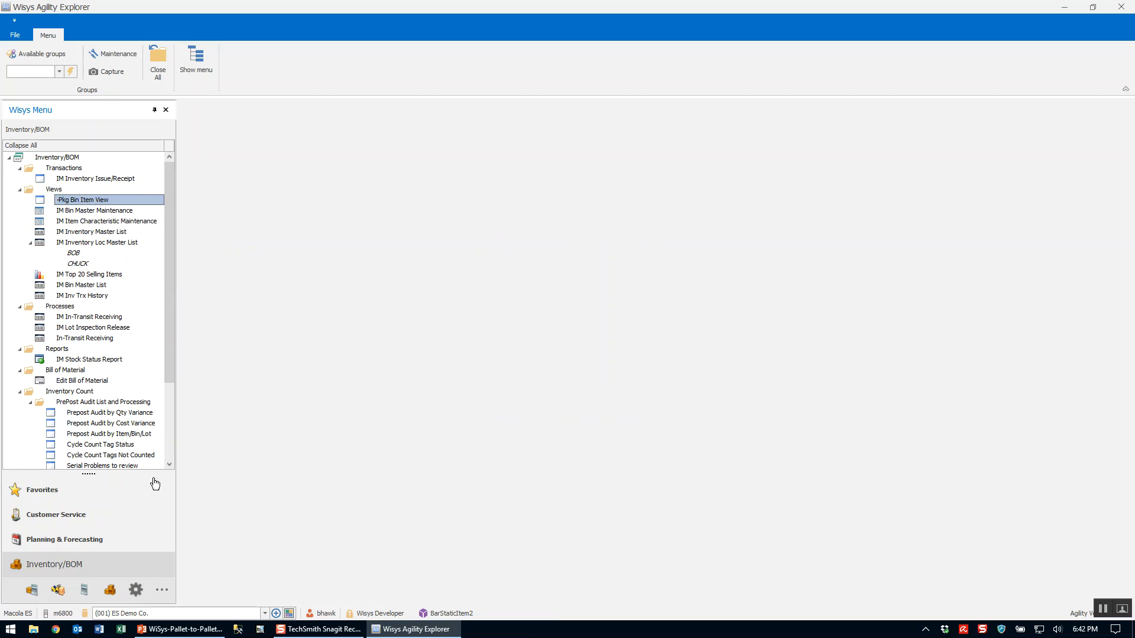
# Open -Pkg Bin Item View from Favorites and select the item 1994-1 package in bin 1.
pyautogui.click(58, 493)
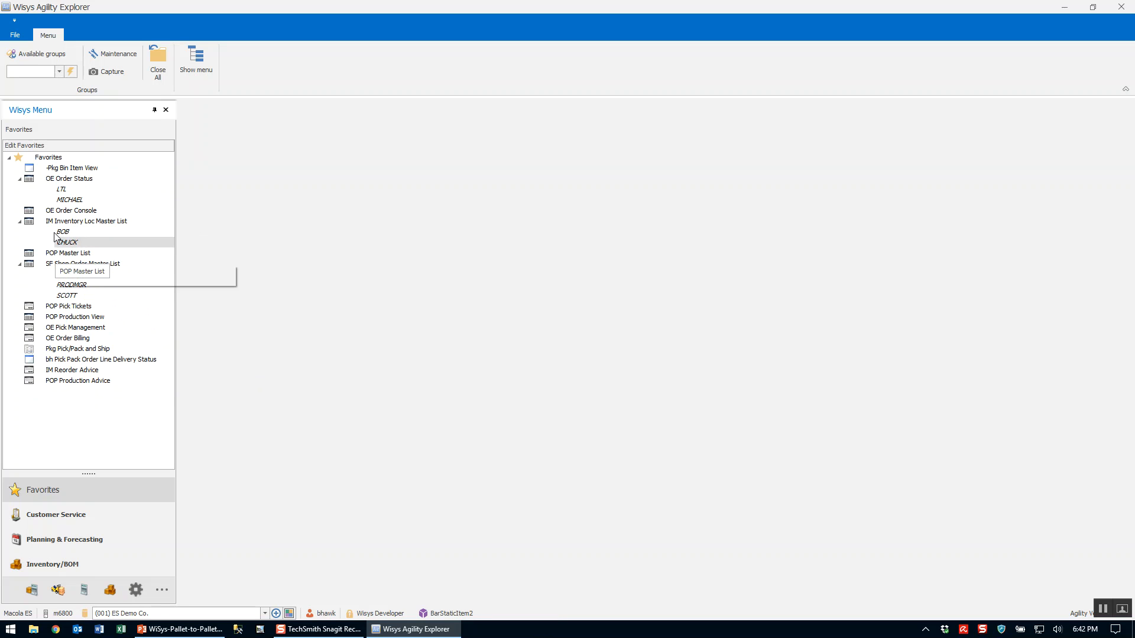
pyautogui.doubleClick(70, 168)
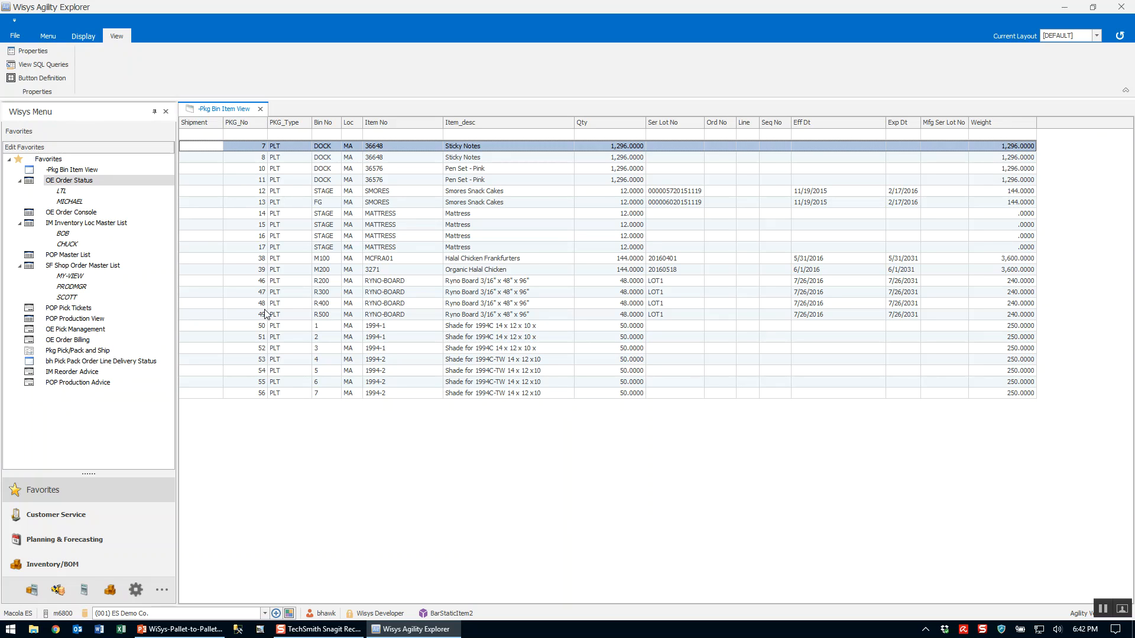
pyautogui.click(255, 327)
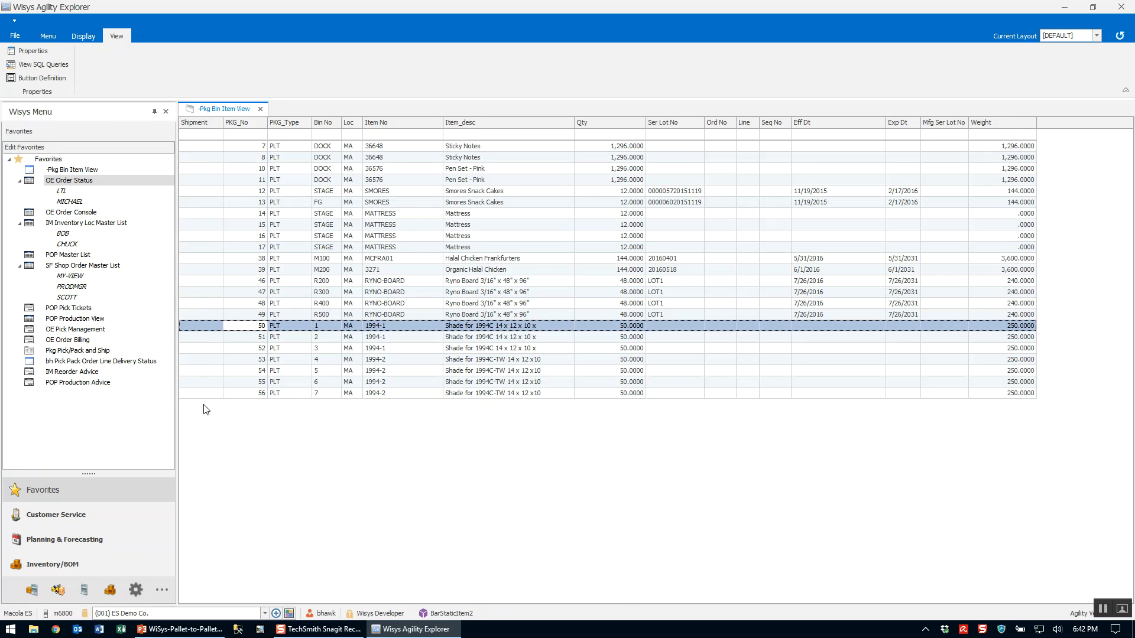
# Open the OE Order Console from Favorites and enlarge the orders grid above the order lines.
pyautogui.click(66, 255)
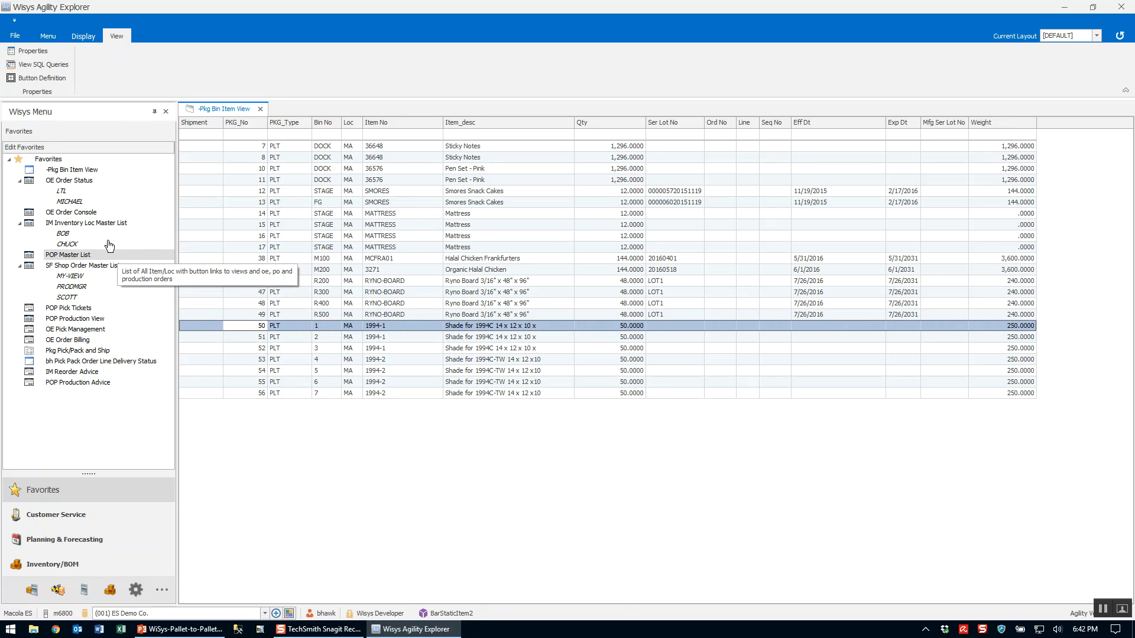
pyautogui.click(82, 212)
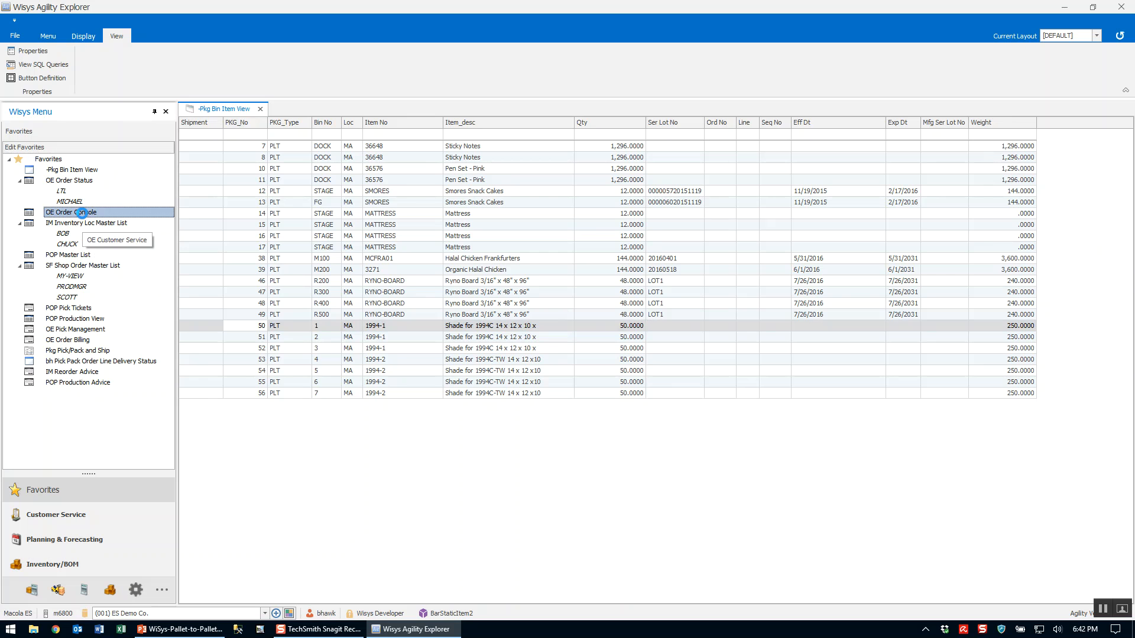
pyautogui.doubleClick(95, 216)
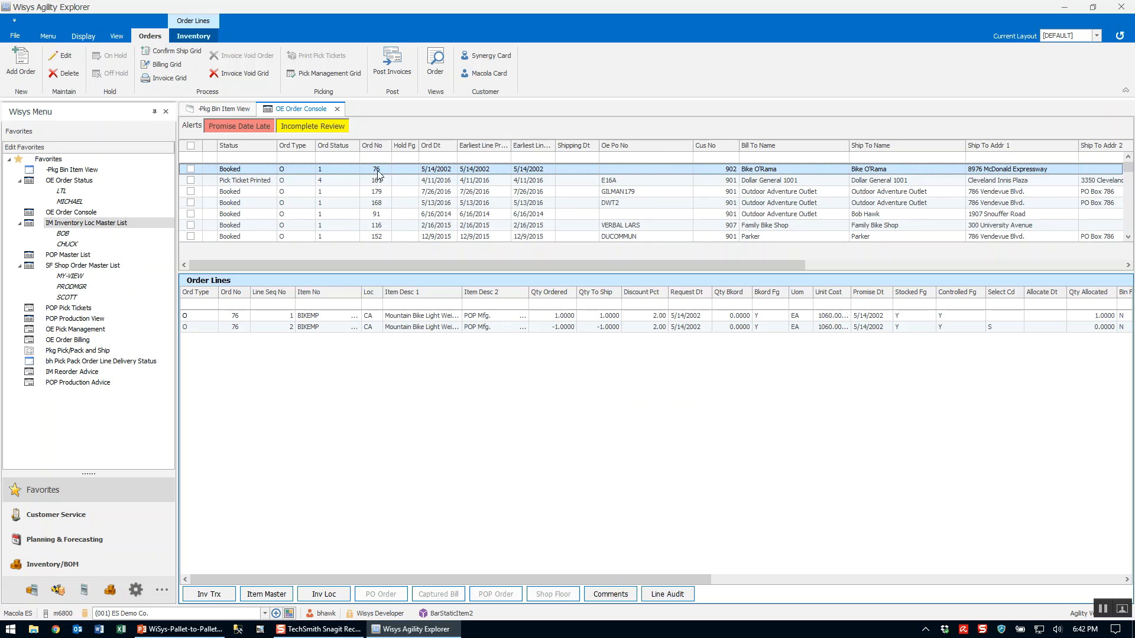
pyautogui.moveTo(360, 272); pyautogui.dragTo(358, 379)
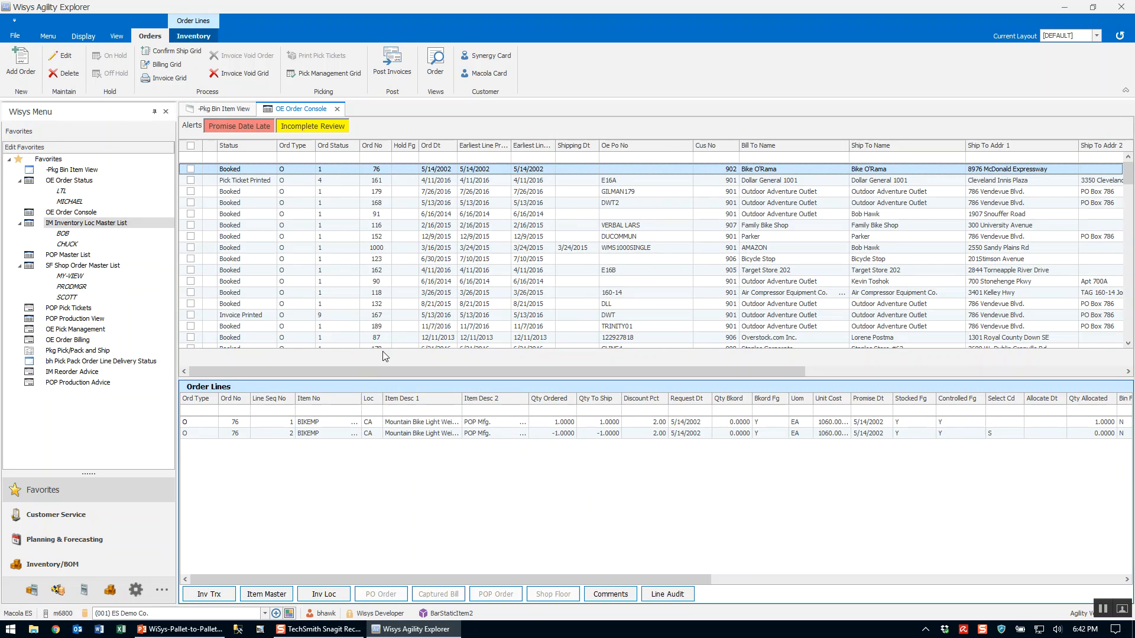
# Filter the orders grid by order status 1 and by the customer number.
pyautogui.click(334, 159)
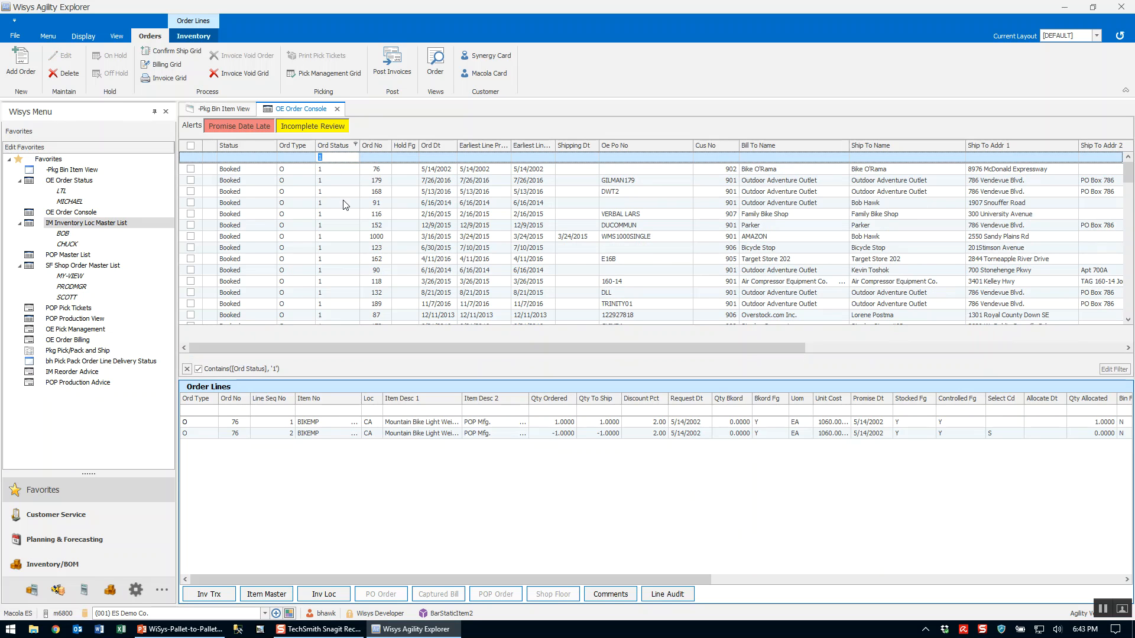
pyautogui.click(730, 159)
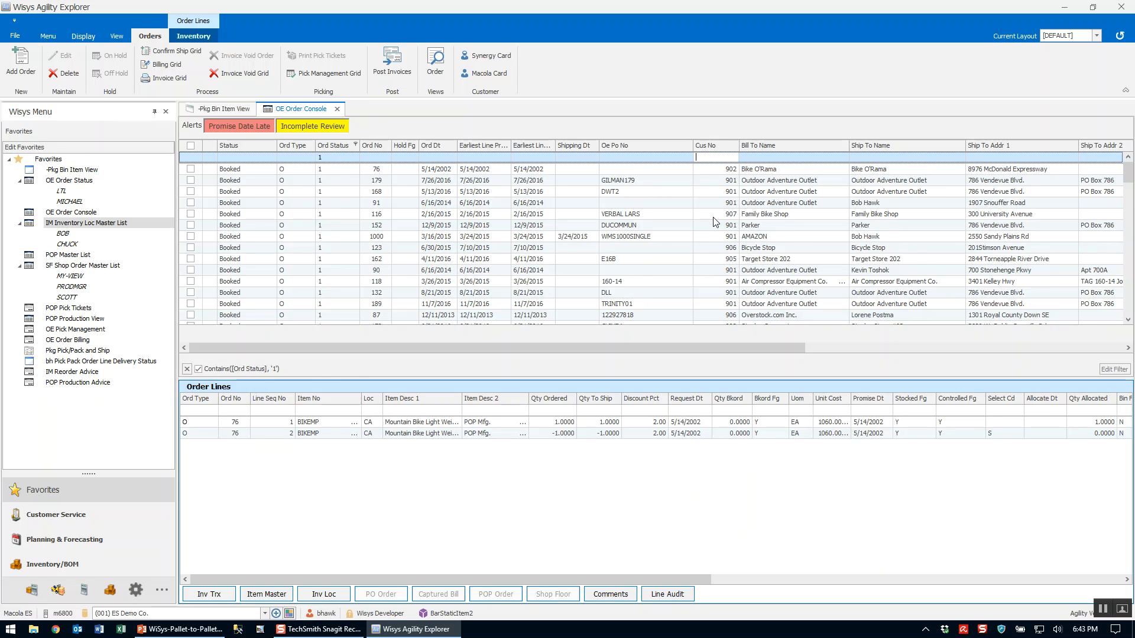
pyautogui.write('901')
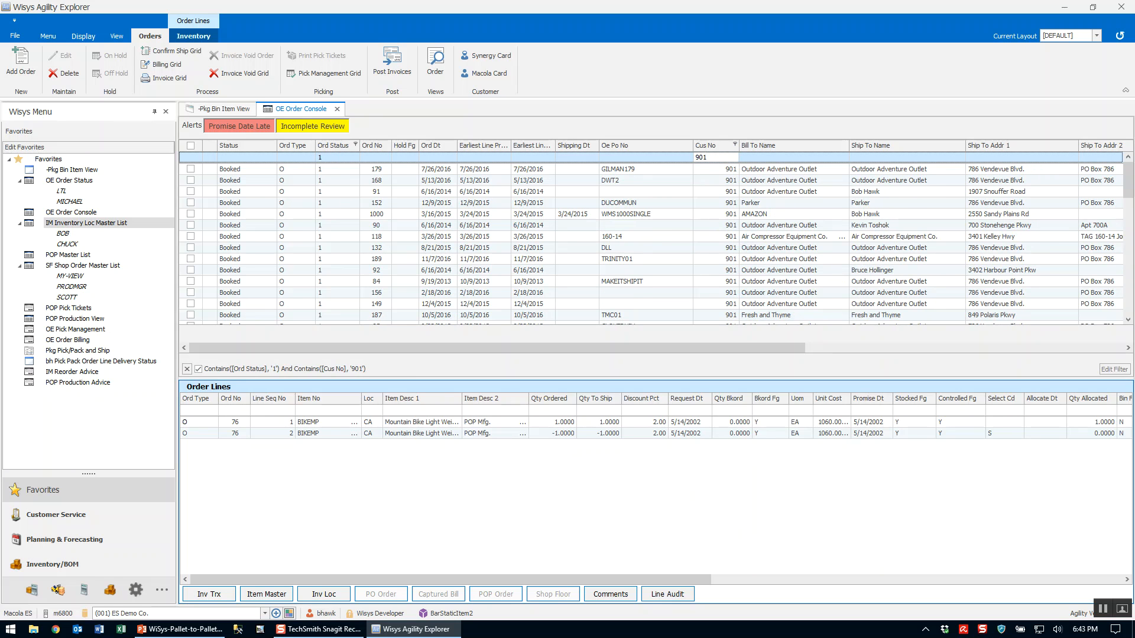
# Sort the filtered orders by order number ascending and select the second-to-last order.
pyautogui.click(369, 144)
pyautogui.scroll(-5, 383, 226)
pyautogui.scroll(-5, 383, 231)
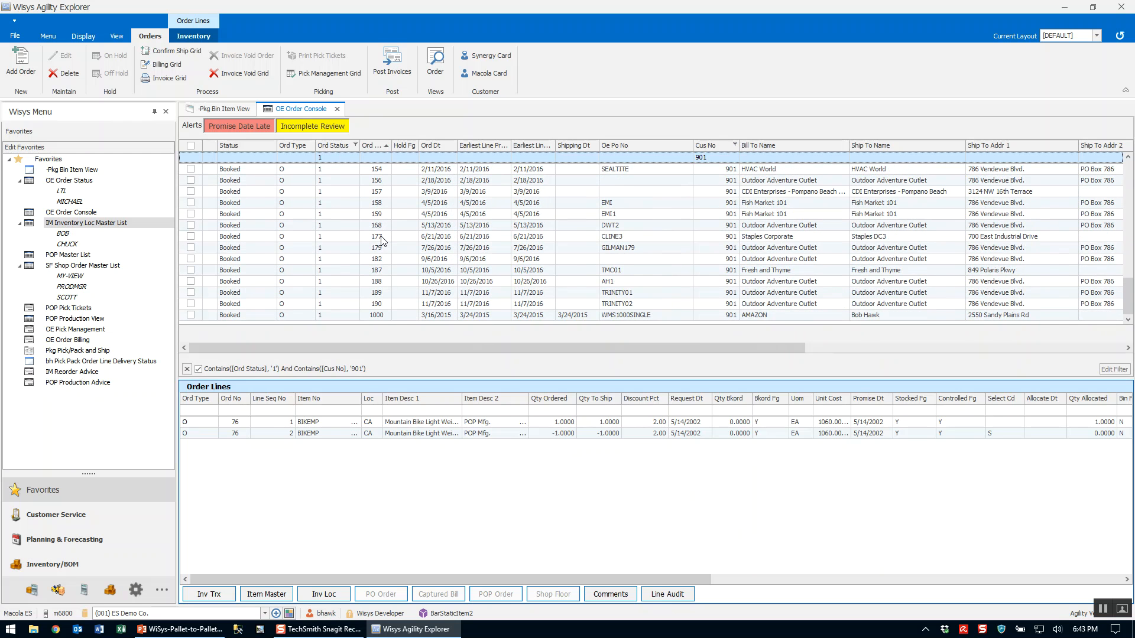
pyautogui.click(355, 305)
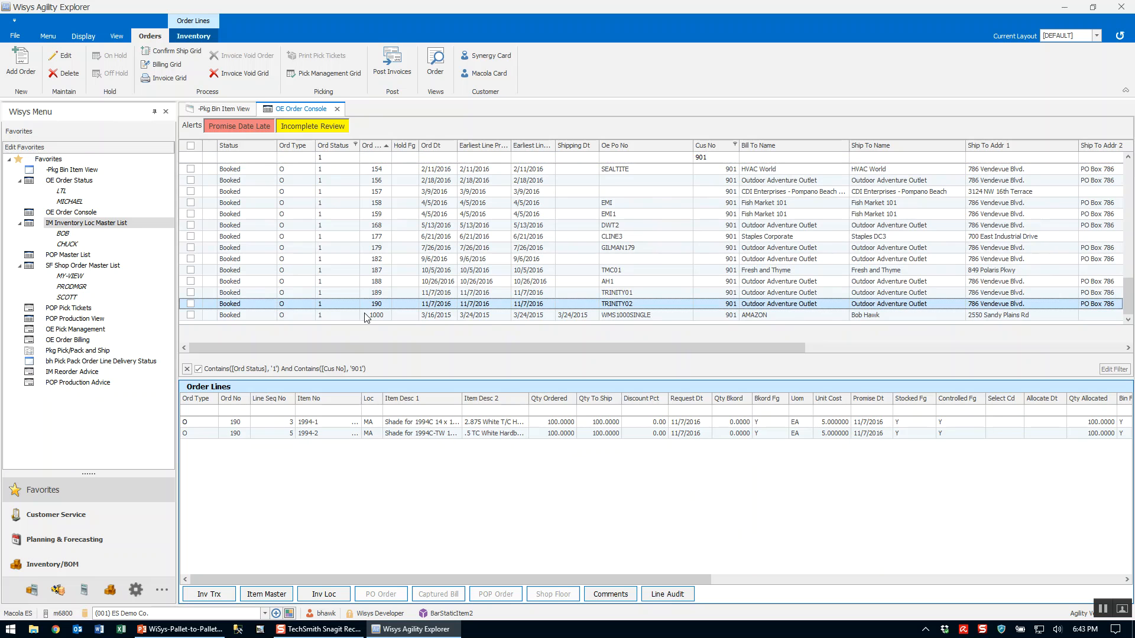
pyautogui.click(190, 304)
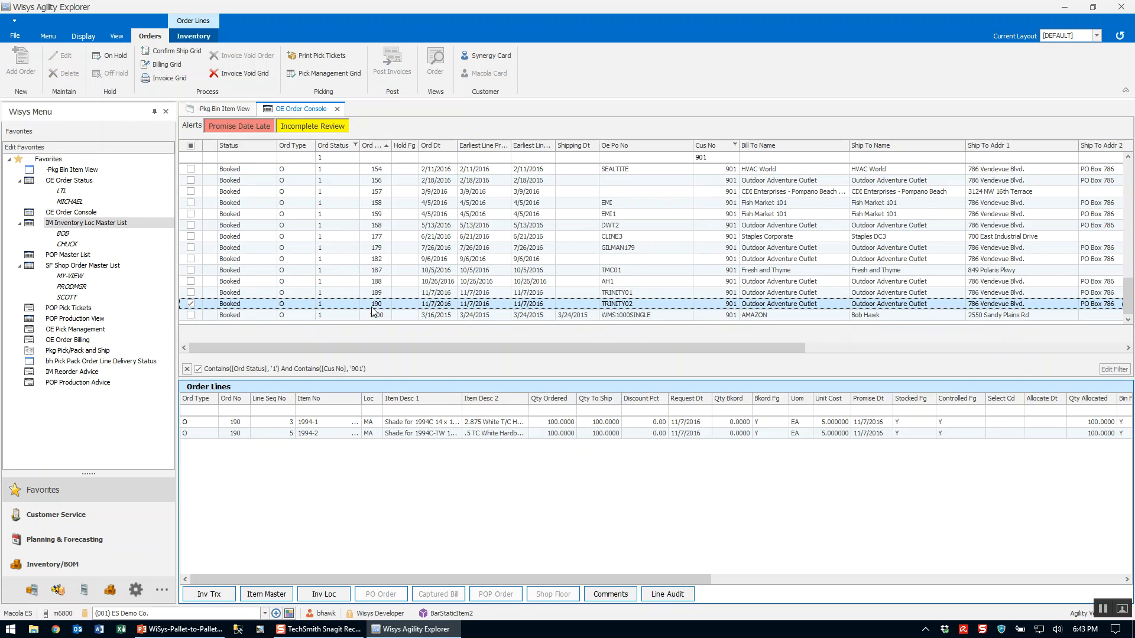
pyautogui.click(325, 423)
pyautogui.click(325, 424)
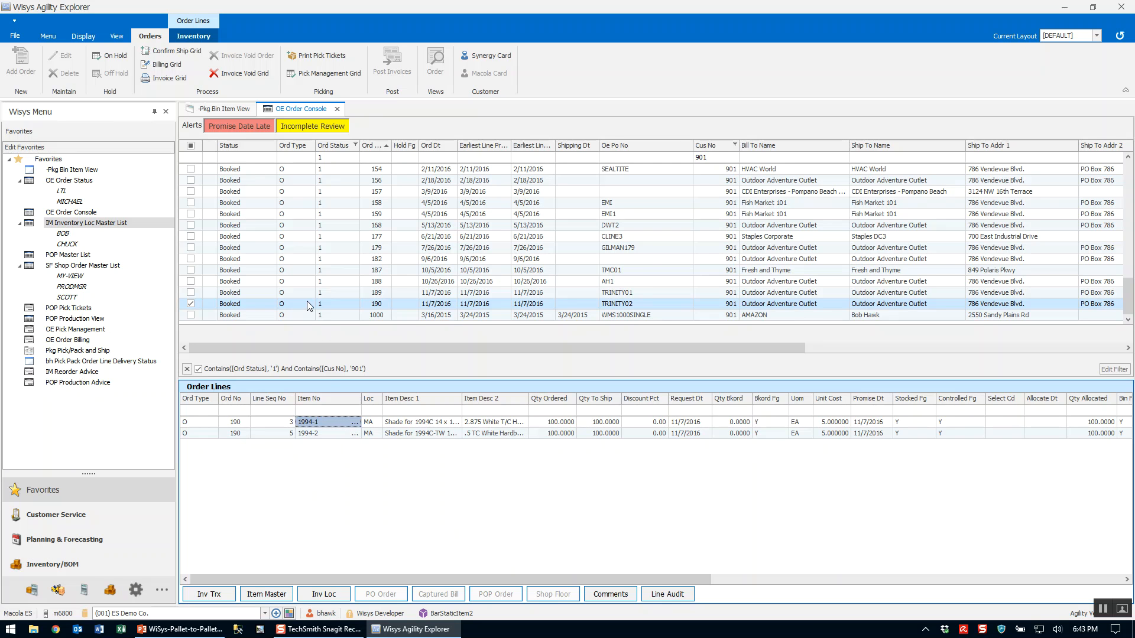
pyautogui.click(284, 303)
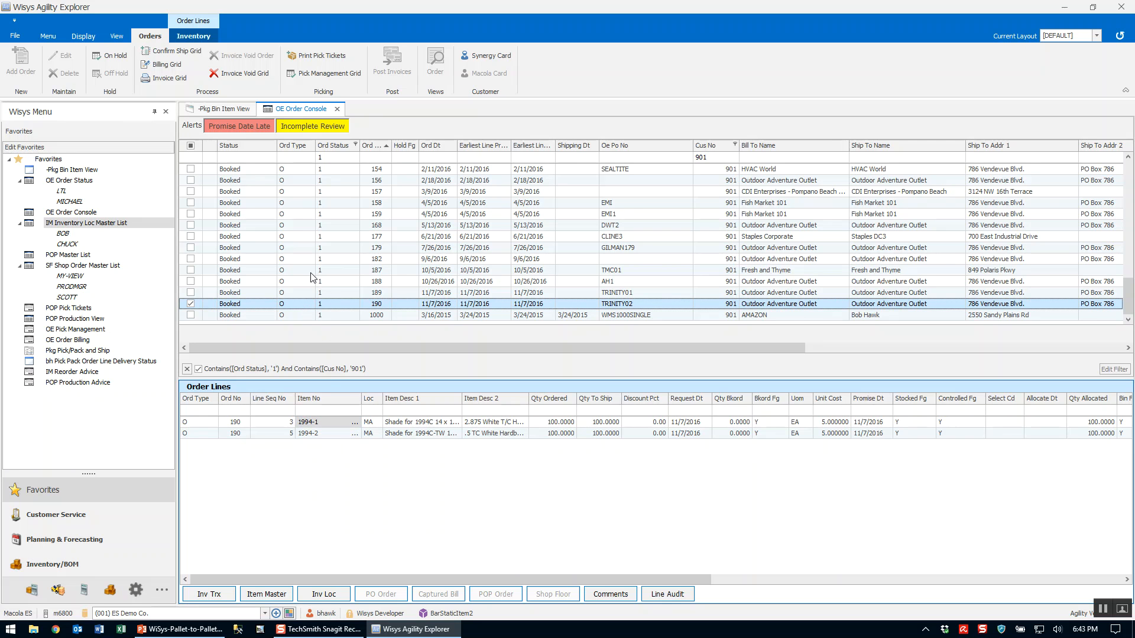
pyautogui.click(190, 304)
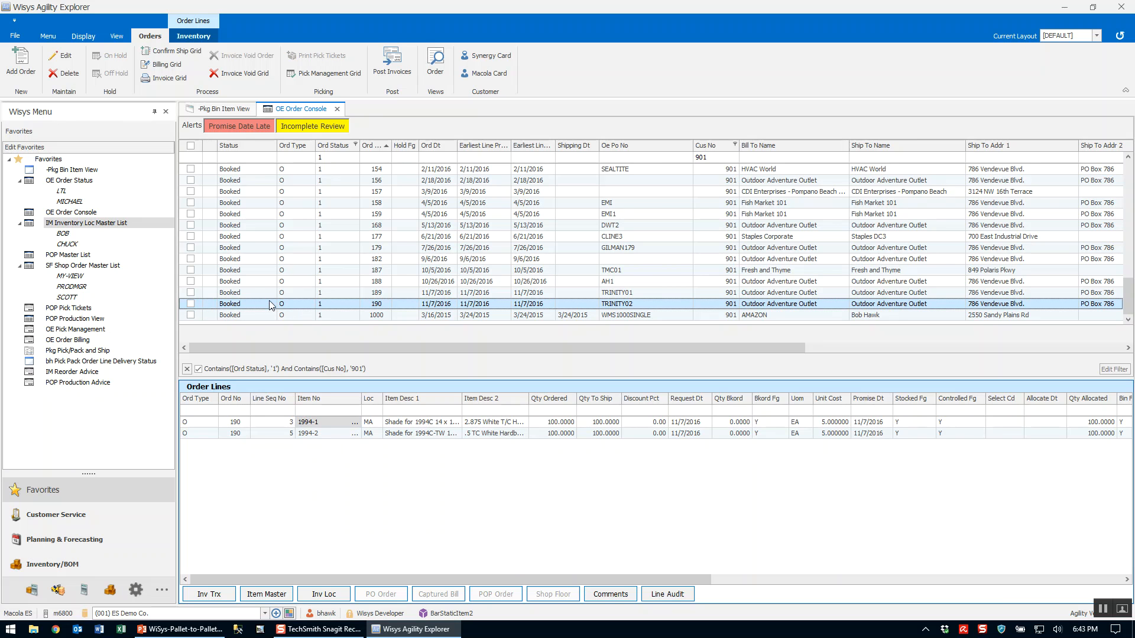
# View the selected order in the Enter Orders change window, then close it.
pyautogui.click(63, 56)
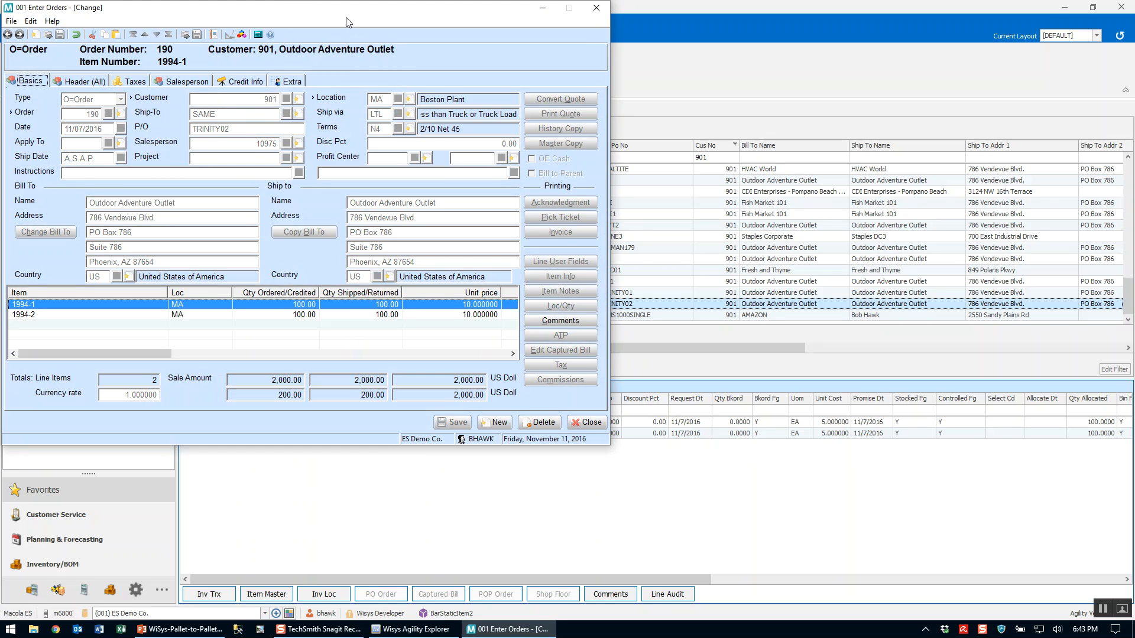
pyautogui.moveTo(346, 22); pyautogui.dragTo(672, 82)
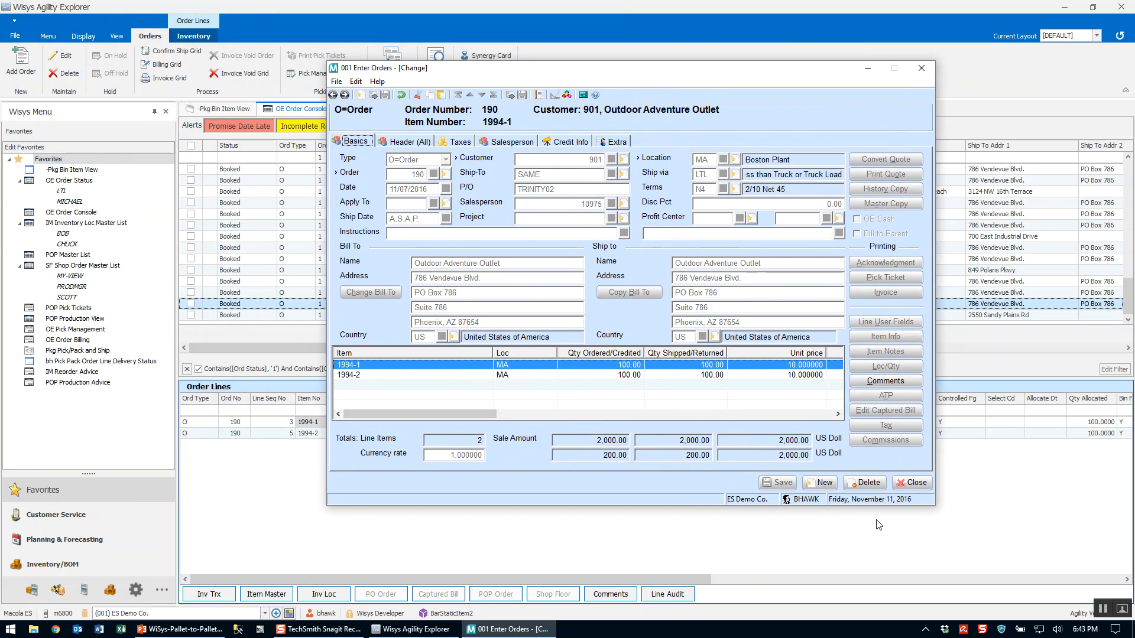
pyautogui.click(915, 483)
pyautogui.click(915, 483)
# Select order line 1994-1, reopen its order in Enter Orders for review and close the window again.
pyautogui.click(322, 423)
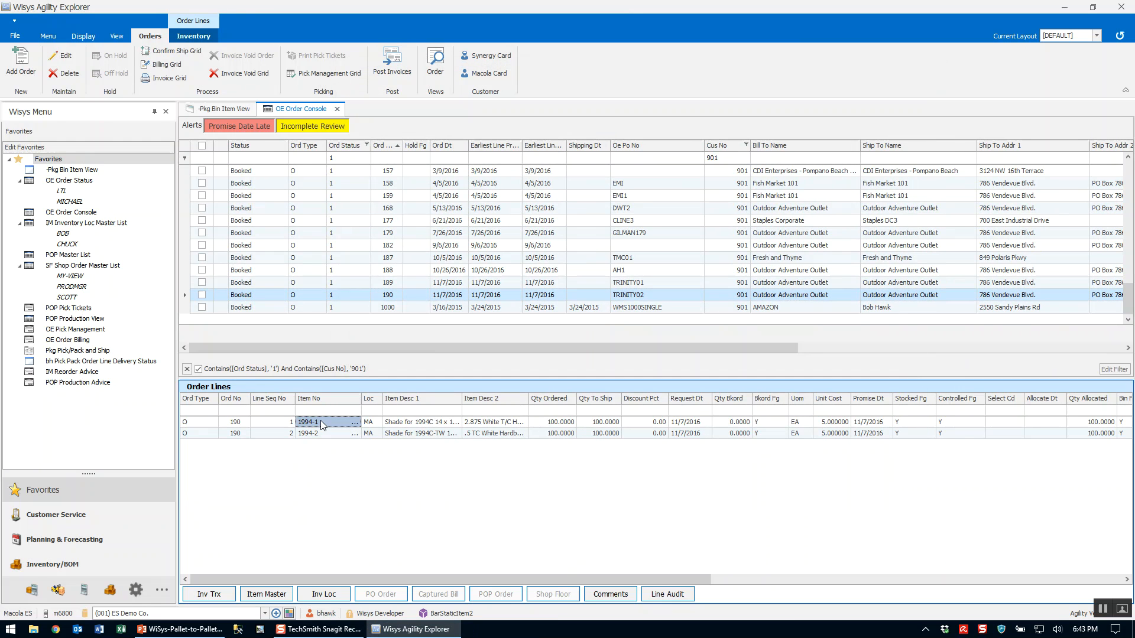
pyautogui.click(316, 434)
pyautogui.click(317, 423)
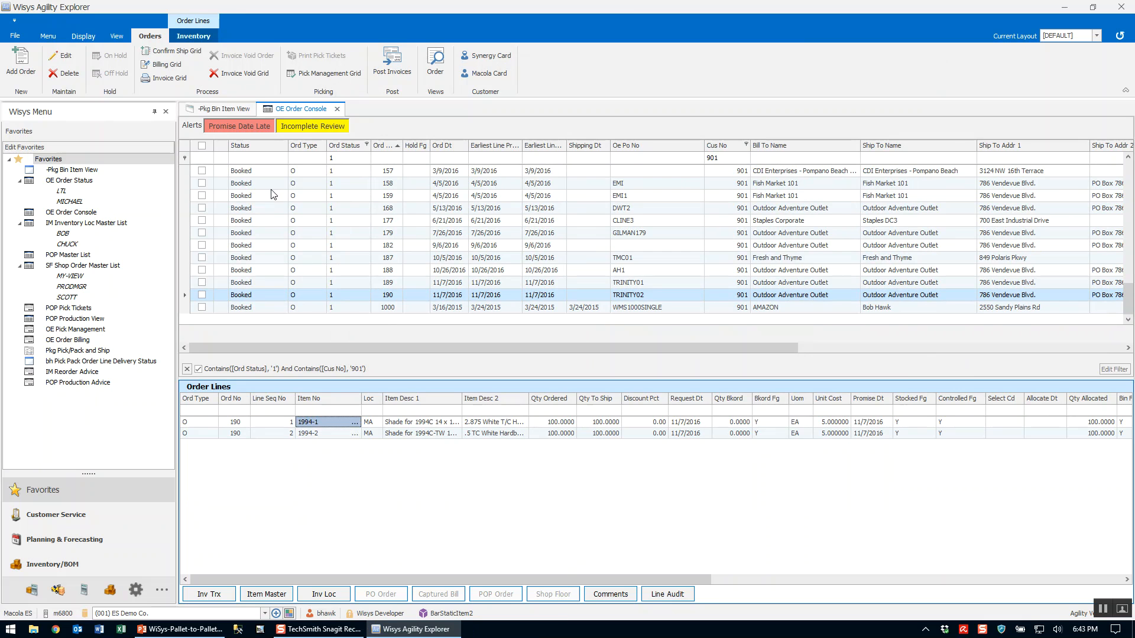
pyautogui.click(62, 57)
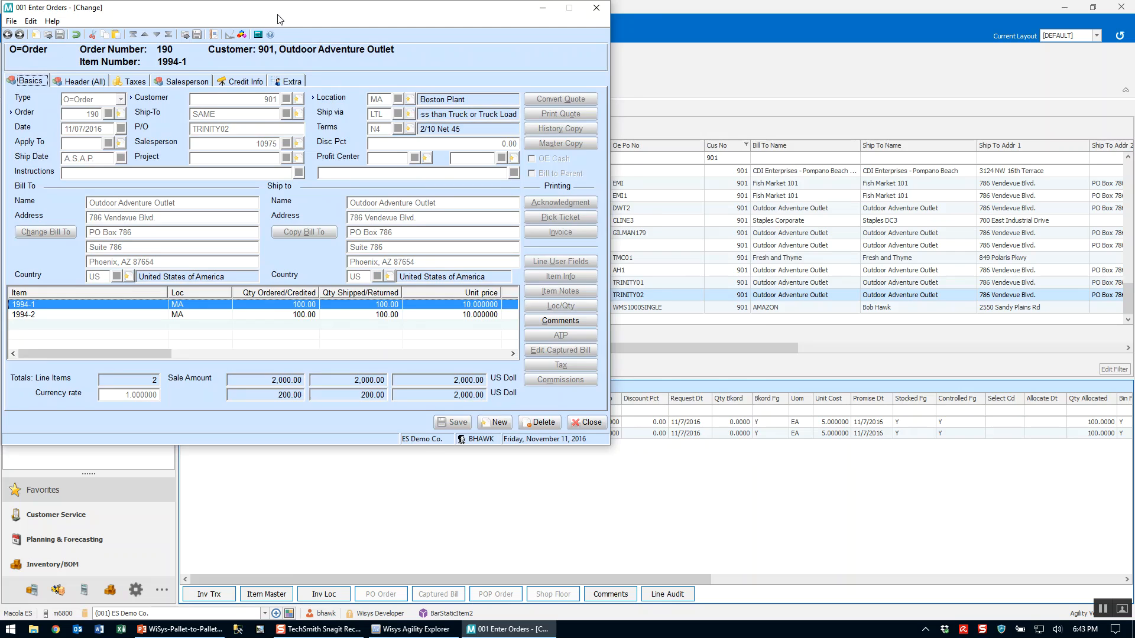
pyautogui.moveTo(280, 19); pyautogui.dragTo(462, 98)
pyautogui.click(782, 503)
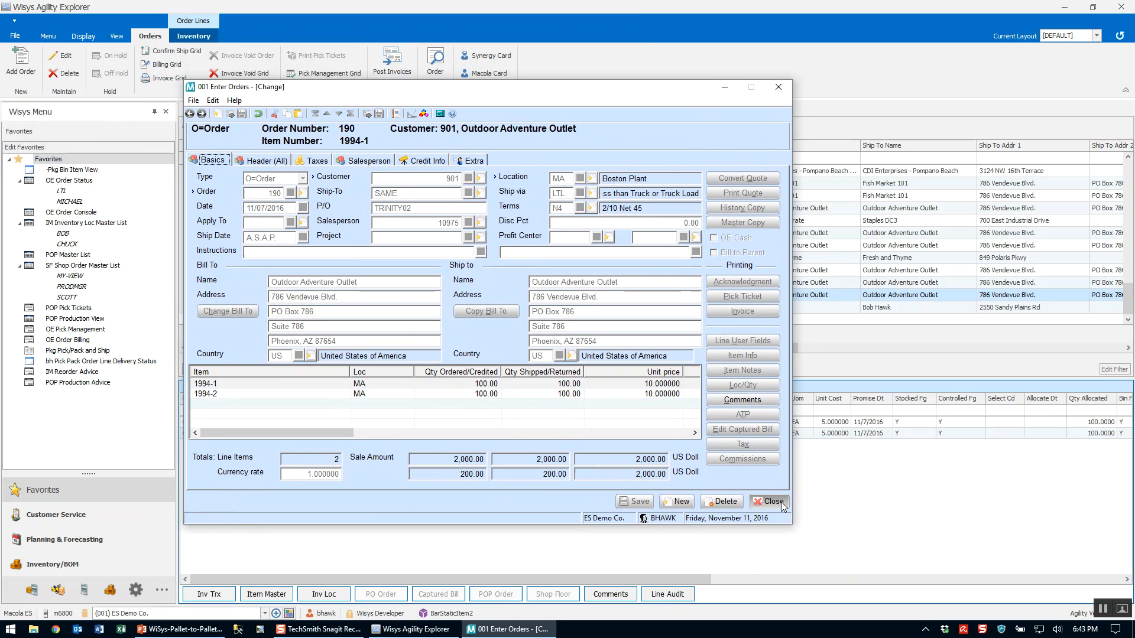
pyautogui.click(772, 503)
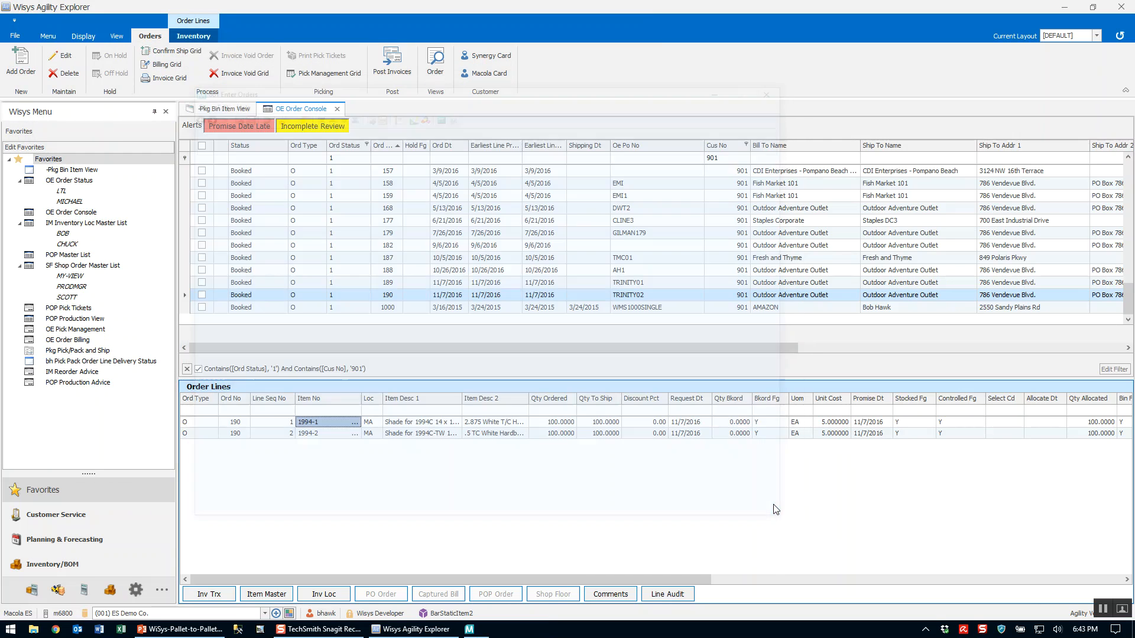
# View the item master record for order line 1994-2 in Item Master Maintenance and close it.
pyautogui.click(311, 436)
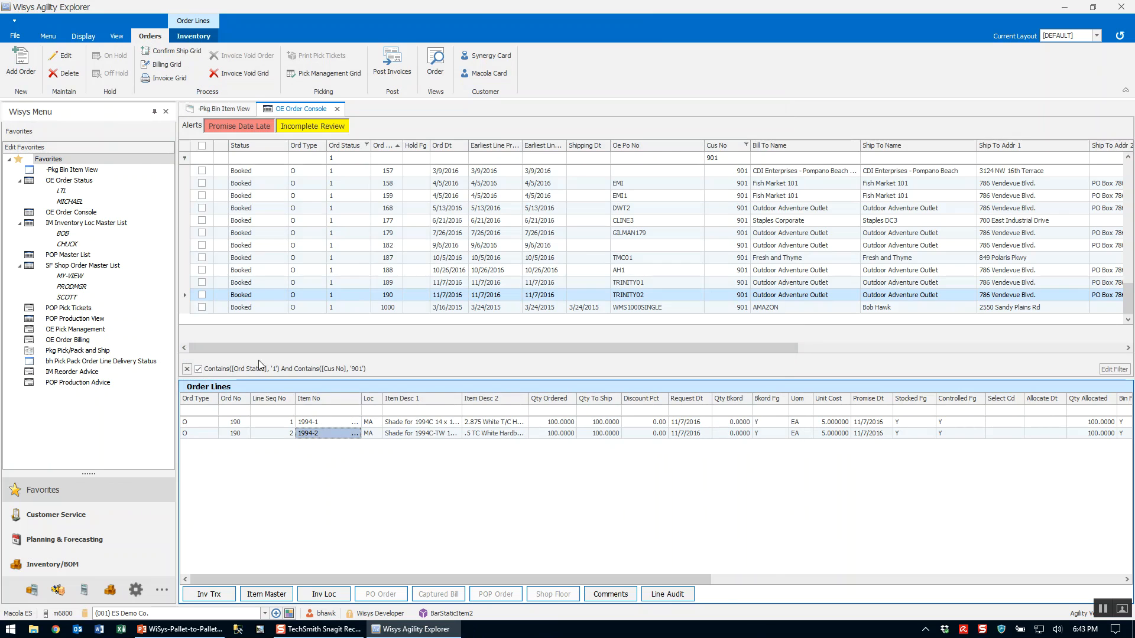
pyautogui.click(190, 36)
pyautogui.click(61, 57)
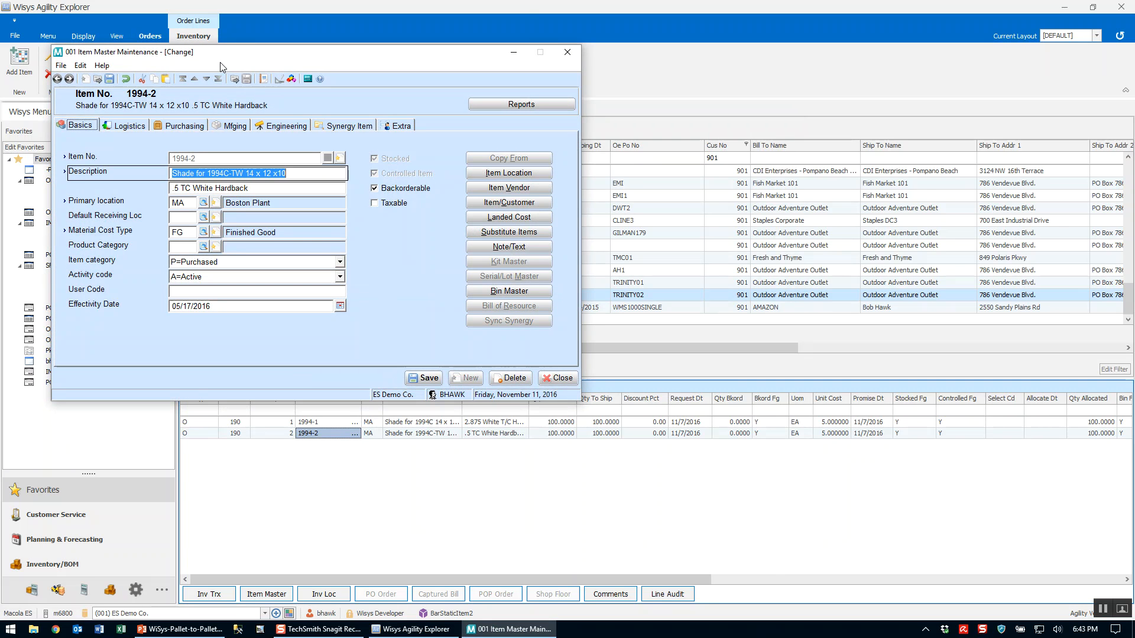
pyautogui.moveTo(244, 55); pyautogui.dragTo(467, 125)
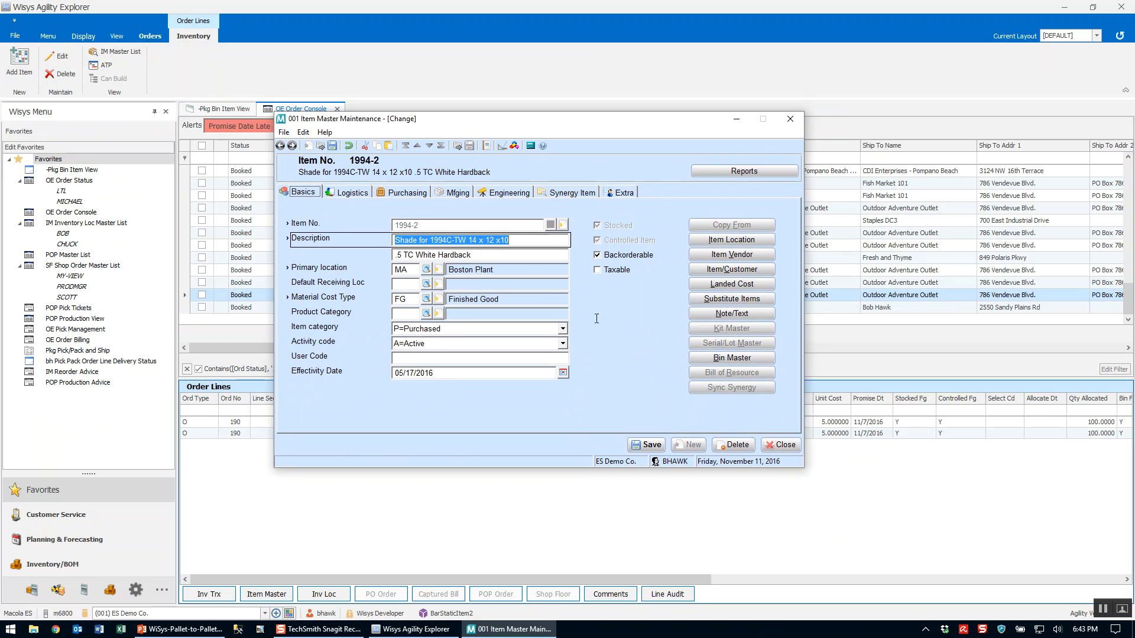
pyautogui.click(786, 446)
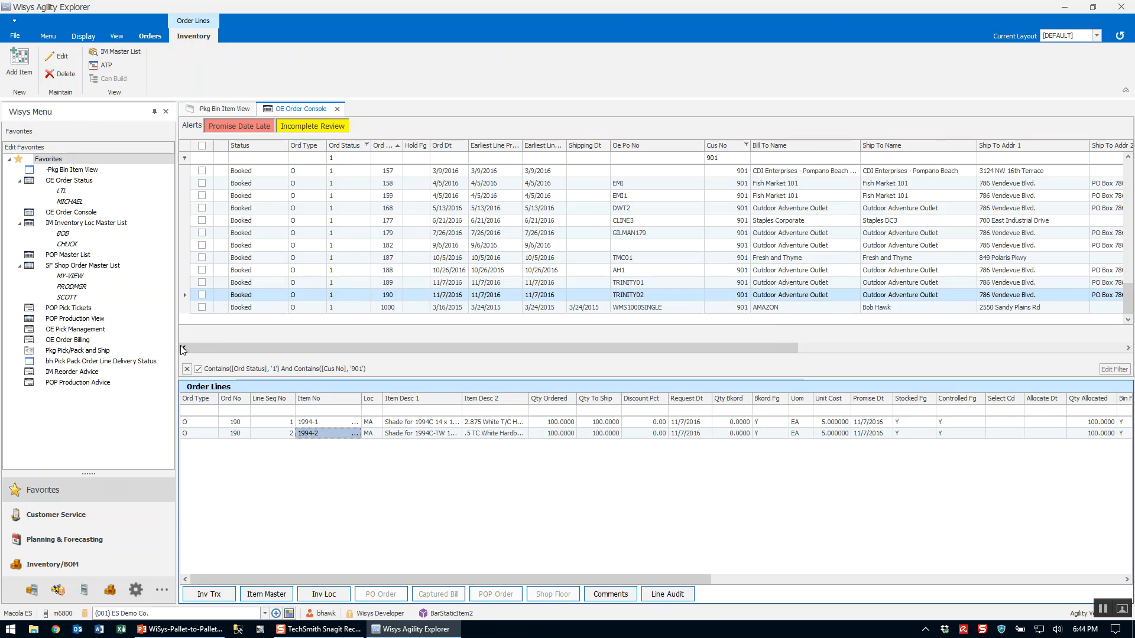
# Check the current order, return to the order commands and check all filtered orders for batch processing.
pyautogui.click(202, 295)
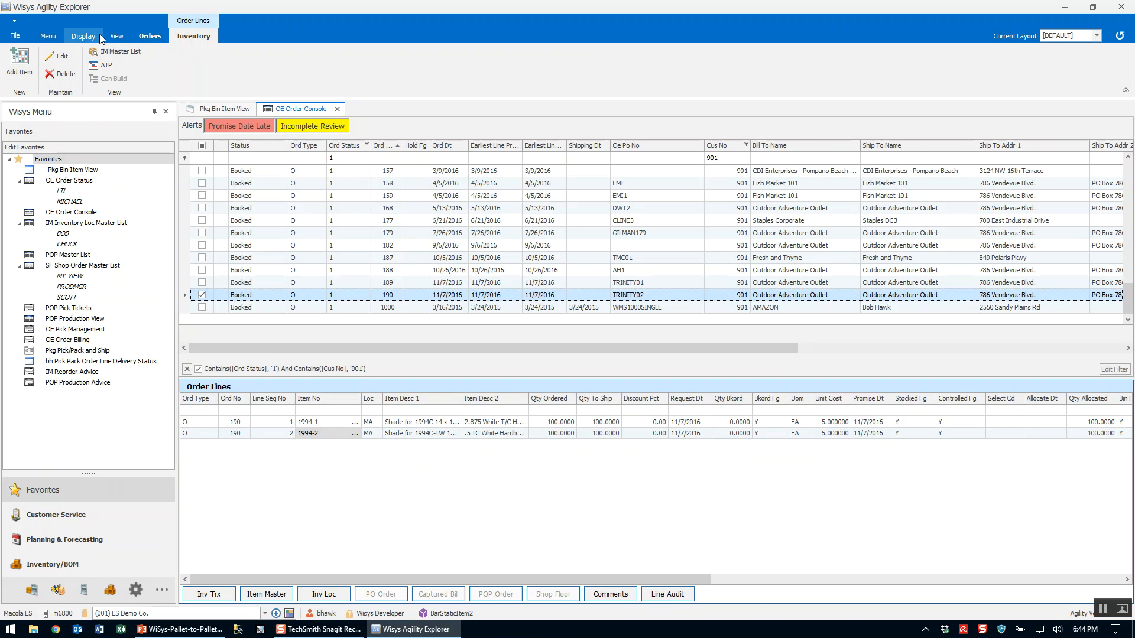
pyautogui.click(147, 36)
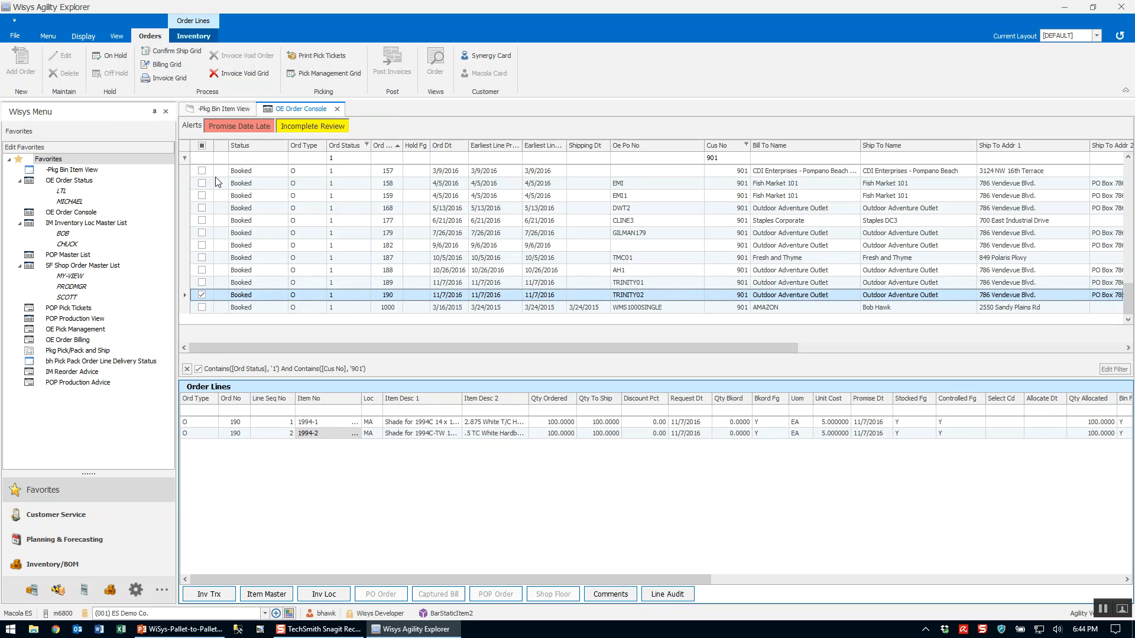
pyautogui.click(202, 145)
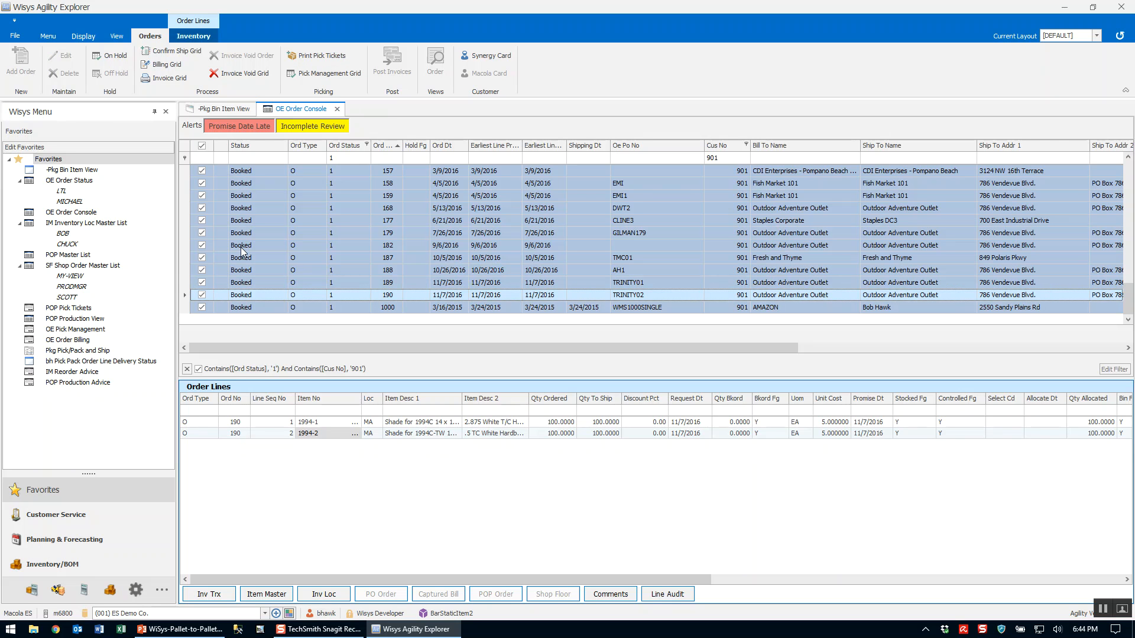
# Uncheck all orders, check only the highlighted order and print its pick ticket.
pyautogui.click(205, 148)
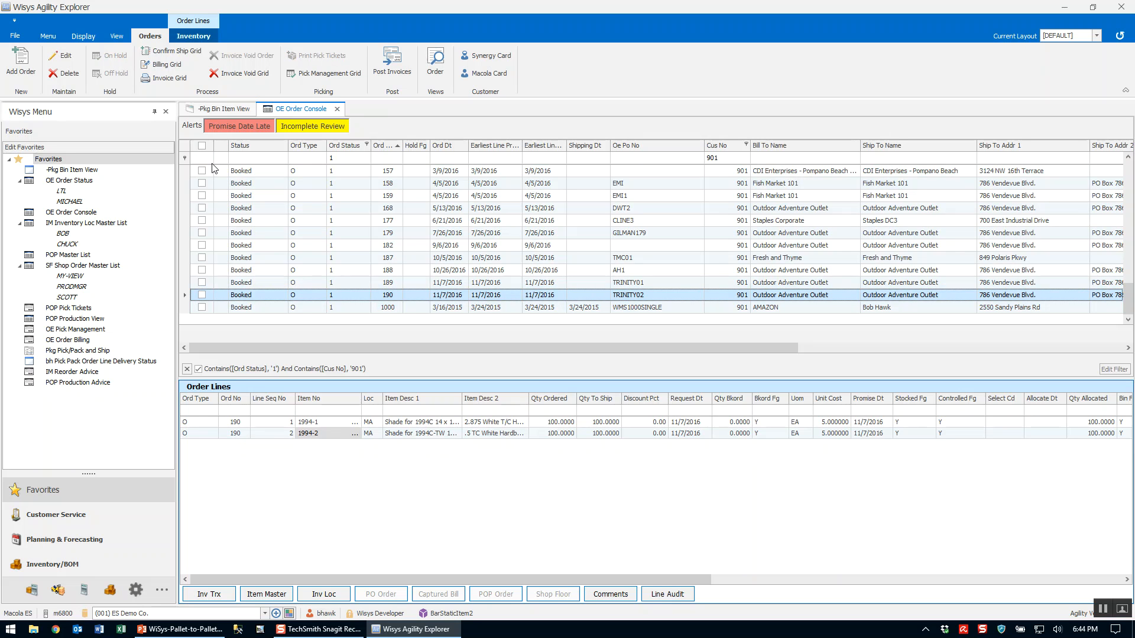
pyautogui.click(202, 294)
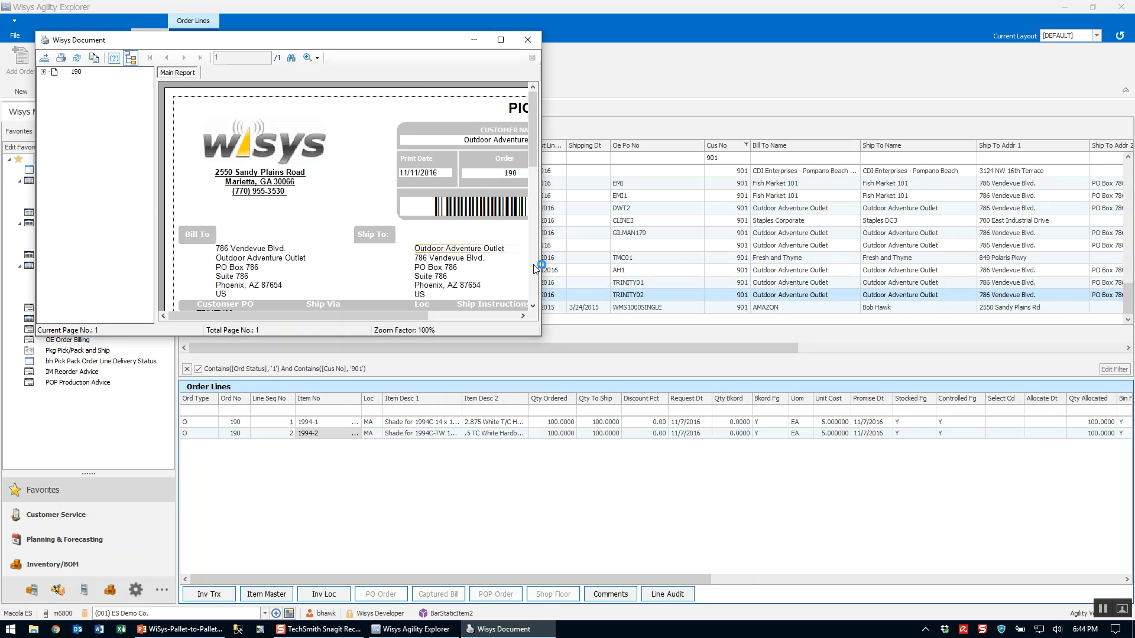
# Review the full picking ticket in an enlarged document window, close it and confirm that the pick tickets printed correctly.
pyautogui.moveTo(541, 336); pyautogui.dragTo(945, 559)
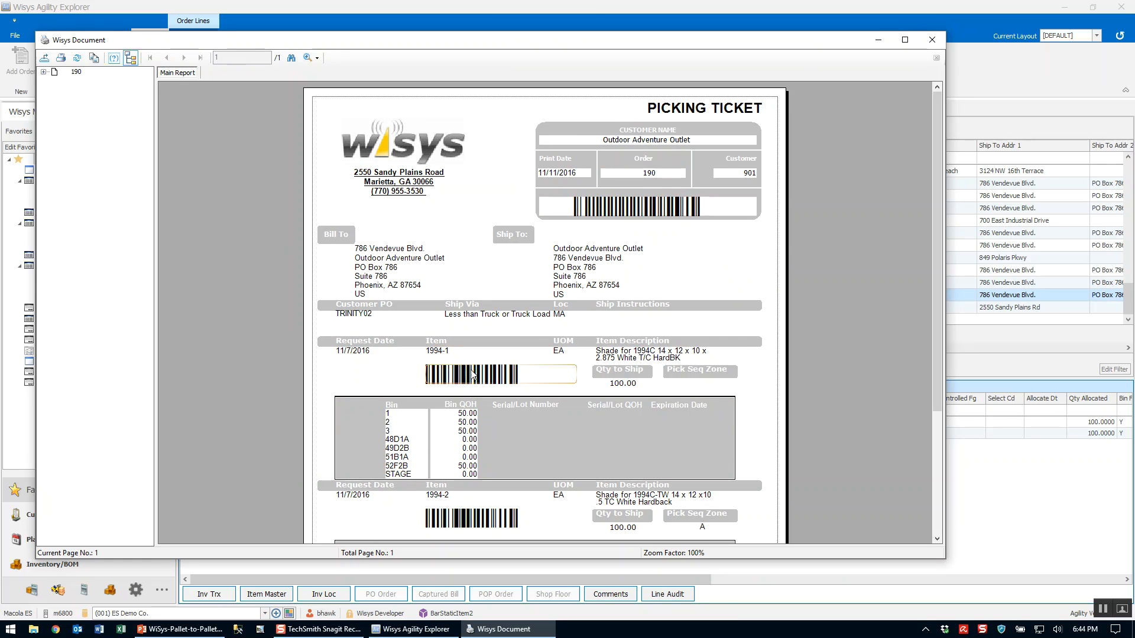
pyautogui.scroll(-1, 401, 358)
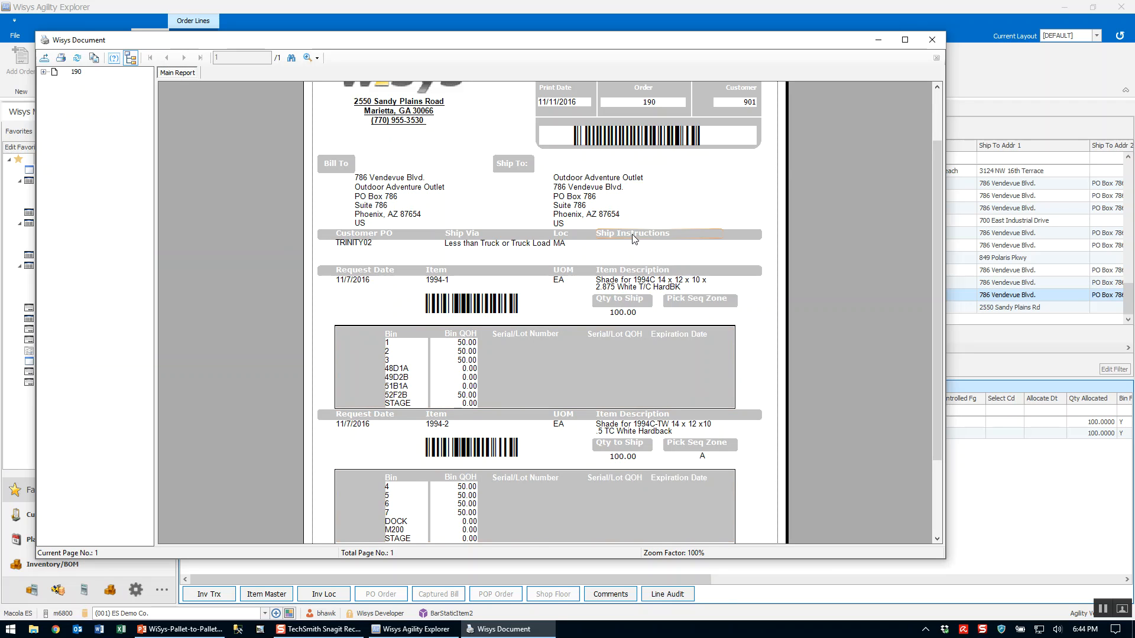
pyautogui.scroll(-3, 525, 299)
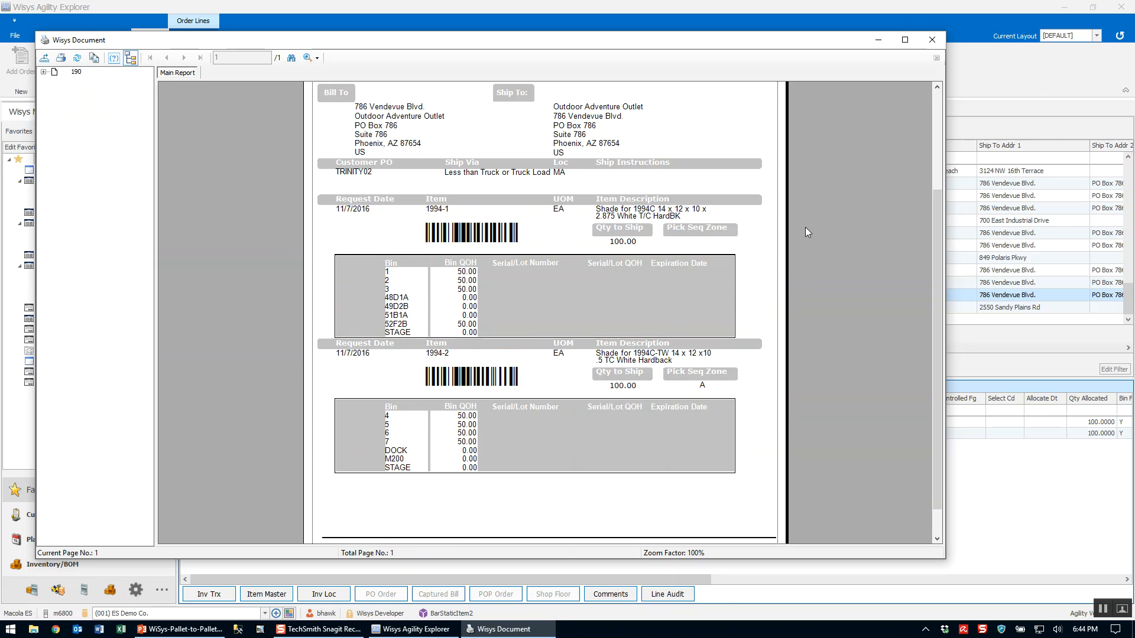
pyautogui.scroll(6, 806, 219)
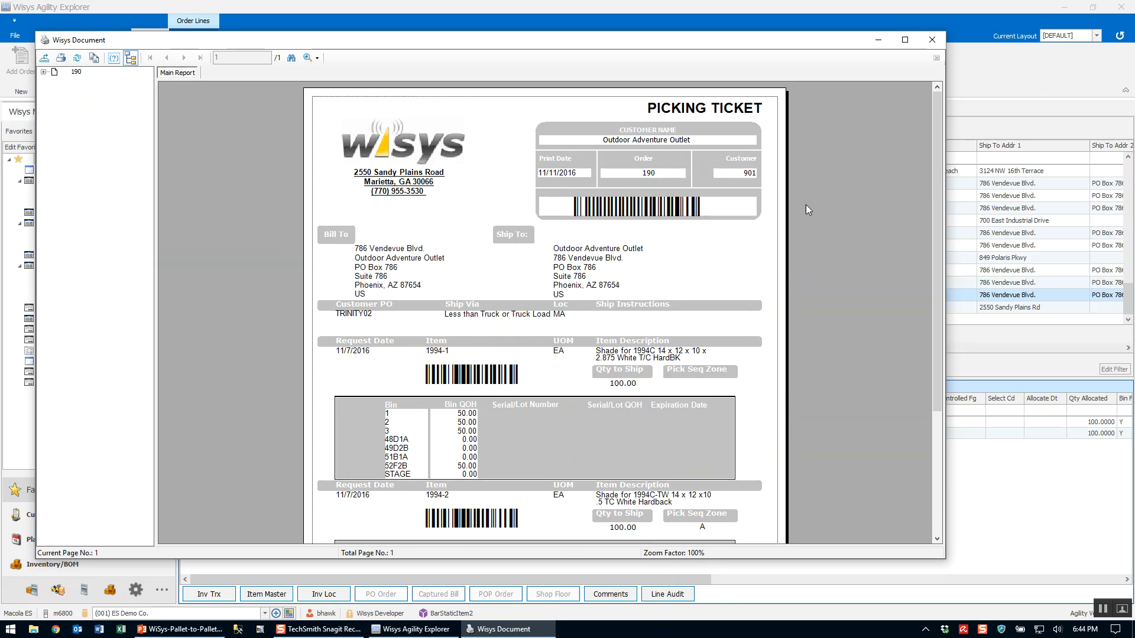
pyautogui.click(938, 43)
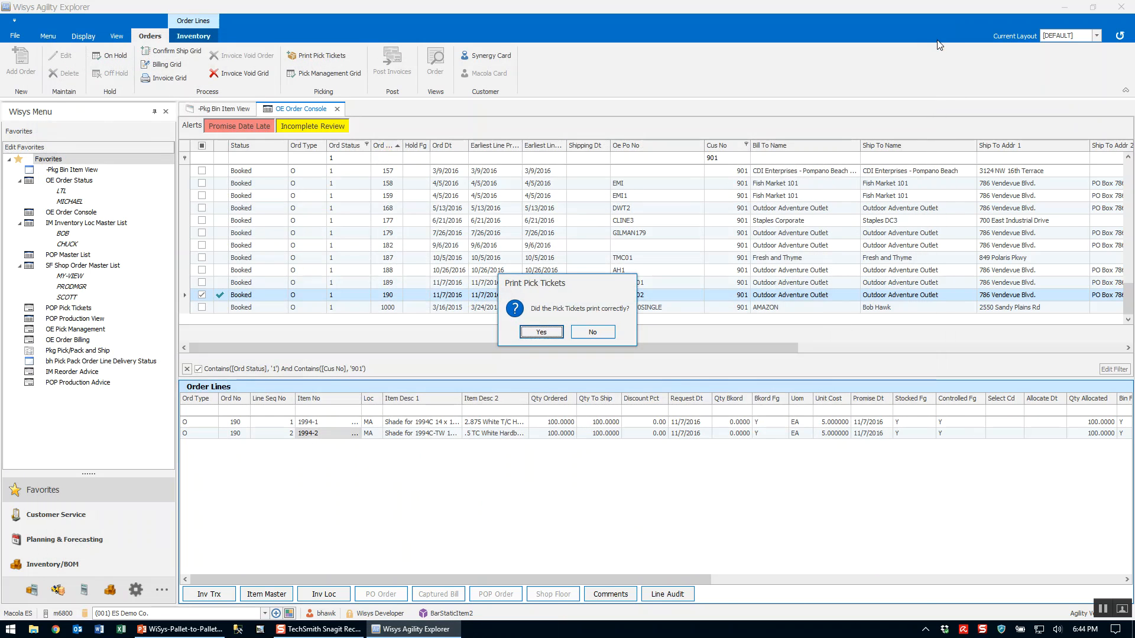
pyautogui.click(541, 331)
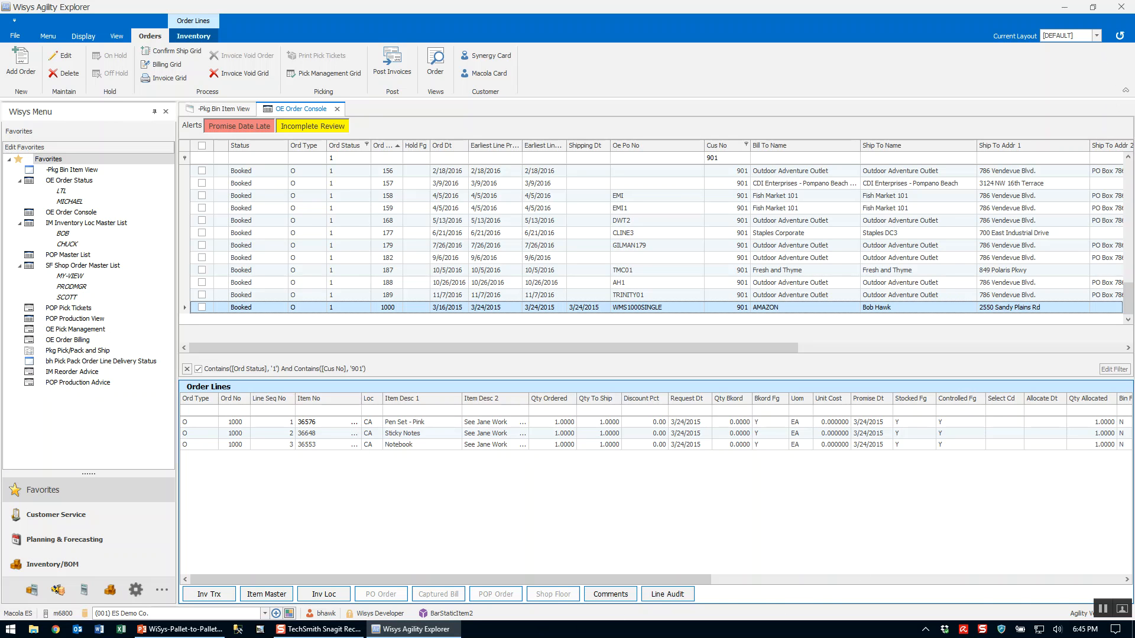
# Show the desktop, launch Agility Mobile and connect in View in Skin mode.
pyautogui.click(1133, 632)
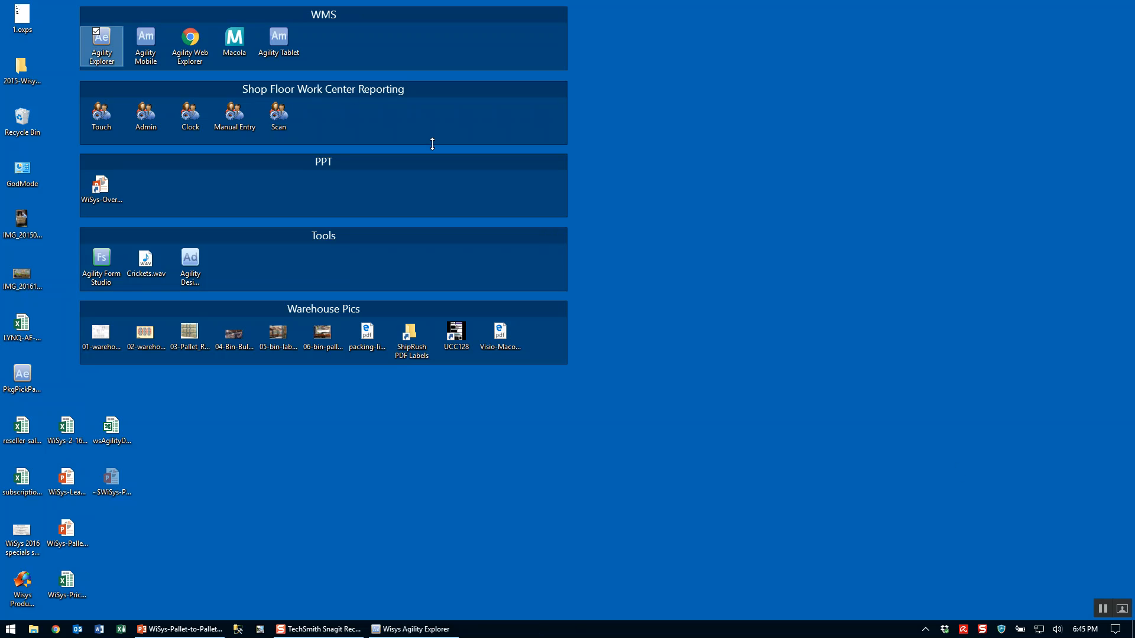
pyautogui.doubleClick(146, 50)
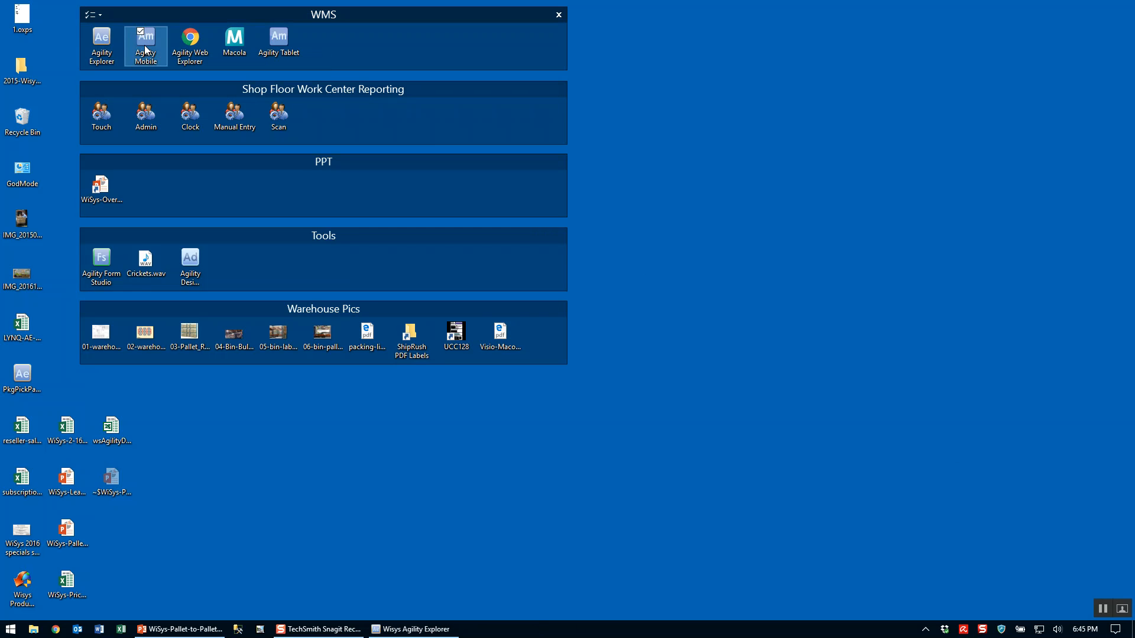
pyautogui.click(586, 320)
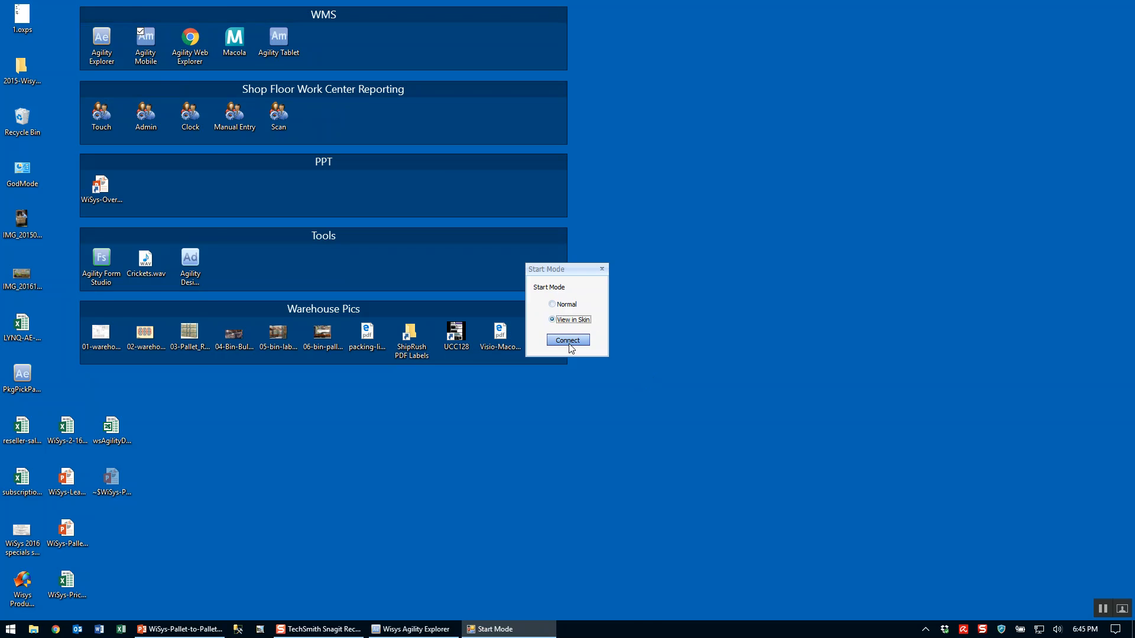
pyautogui.click(567, 341)
# Move the handheld clear of the desktop shortcuts, log in with the user name and password, and open OE Picking.
pyautogui.moveTo(129, 67); pyautogui.dragTo(772, 94)
pyautogui.click(776, 142)
pyautogui.write('joe')
pyautogui.press('Tab')
pyautogui.write('*')
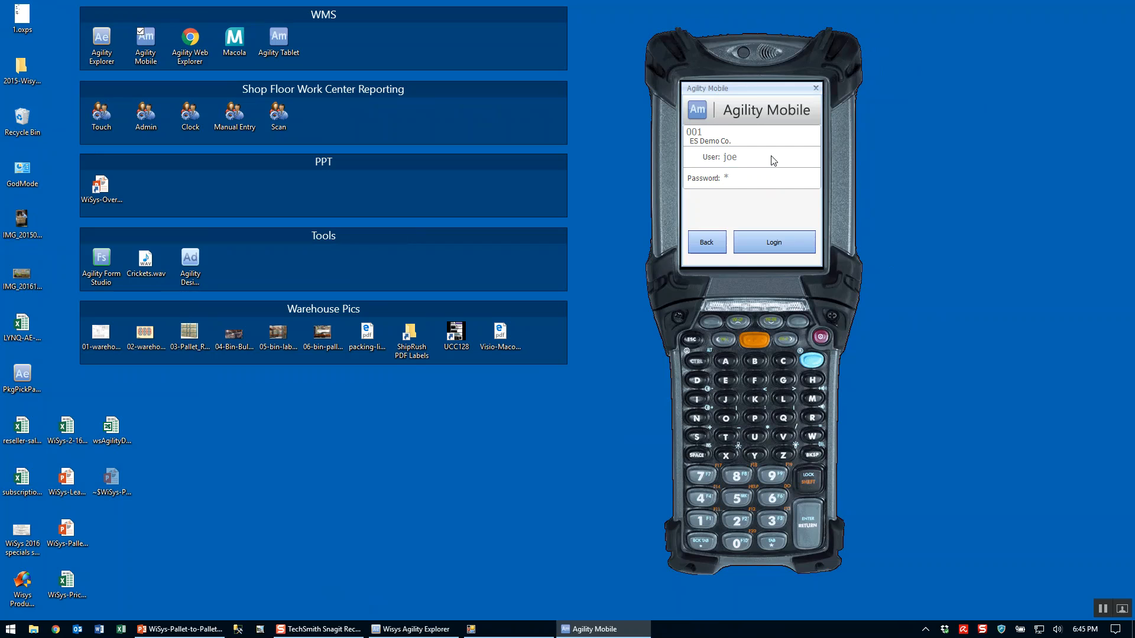
pyautogui.press('Return')
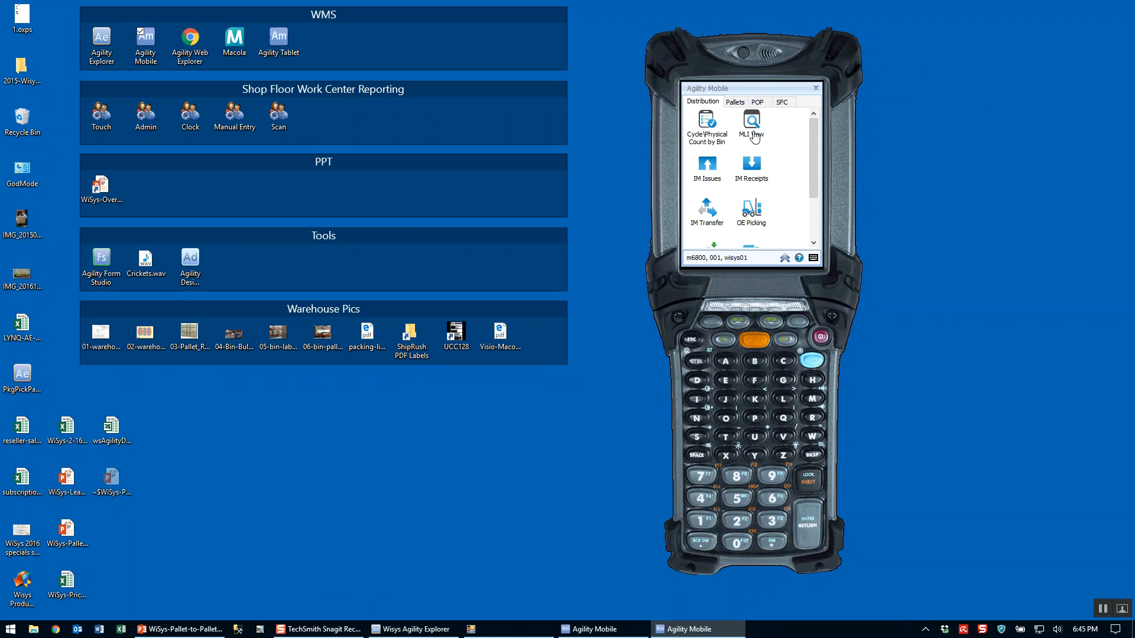
pyautogui.click(740, 208)
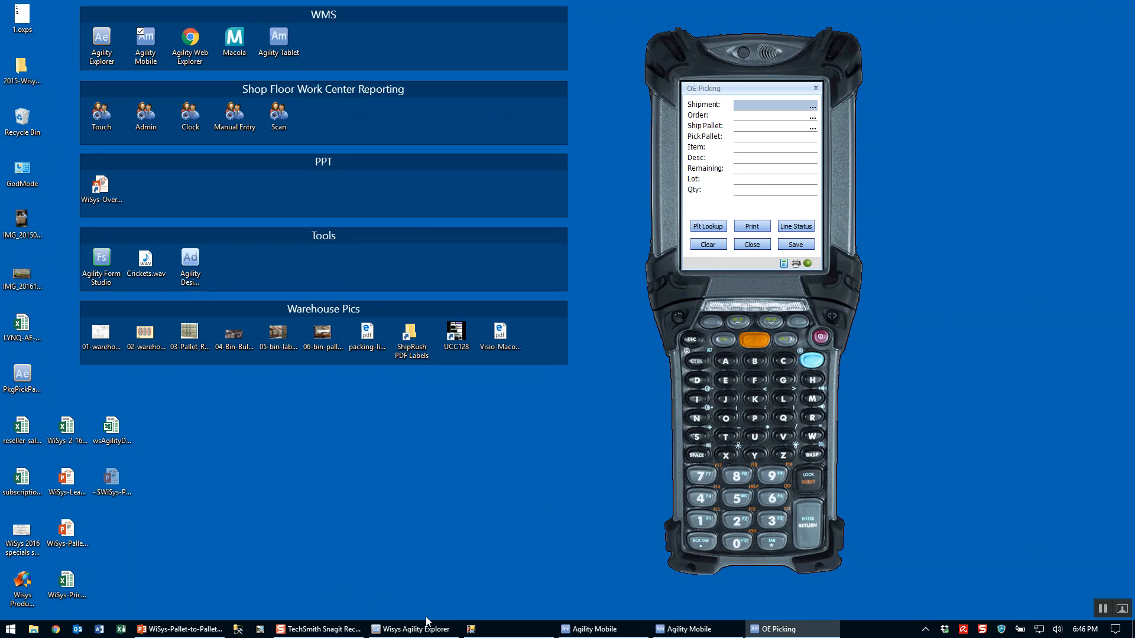
# Switch to Wisys Agility Explorer, open Pkg Pick/Pack and Ship and collapse the Wisys Menu pane.
pyautogui.click(390, 632)
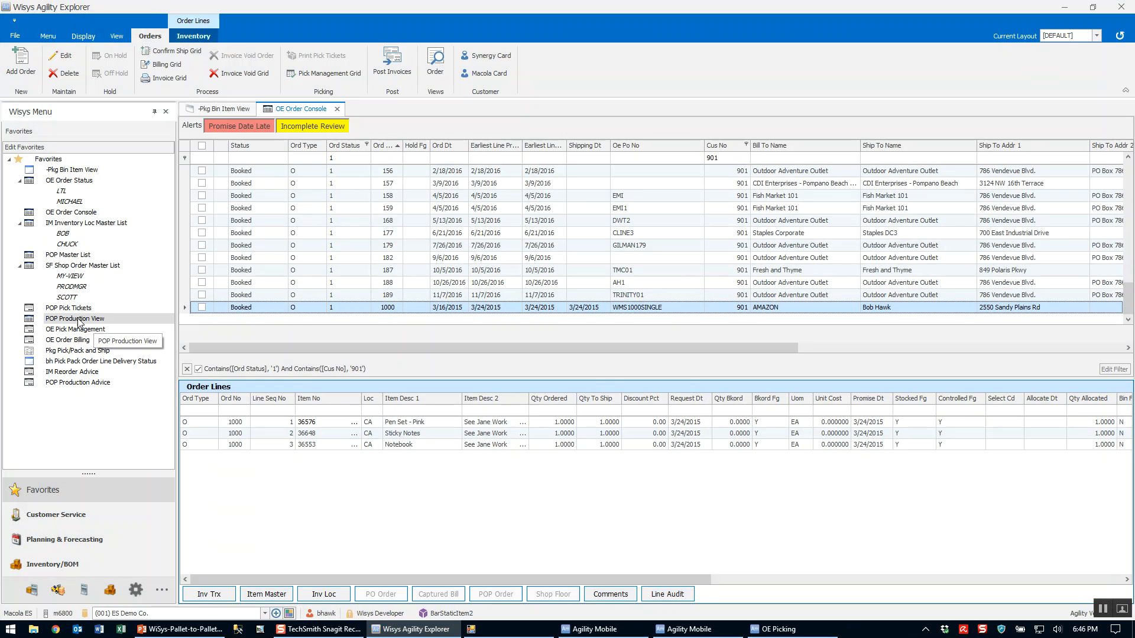
pyautogui.doubleClick(72, 351)
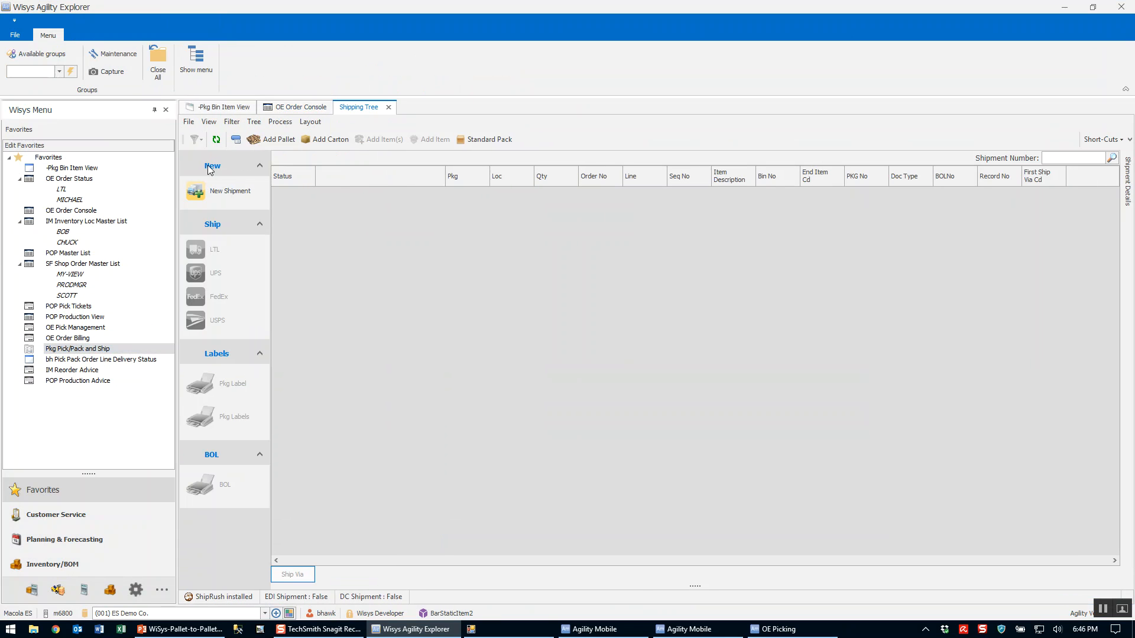
pyautogui.click(154, 110)
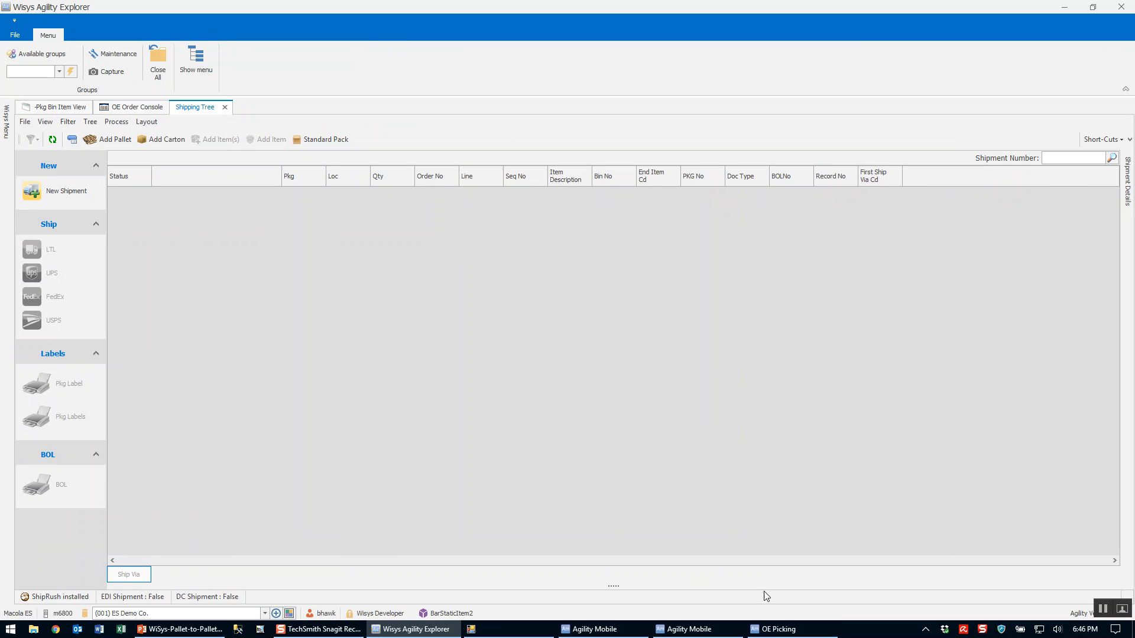
# Switch to OE Picking and start a new shipment with a new ship pallet for the order whose pick ticket was printed.
pyautogui.click(779, 629)
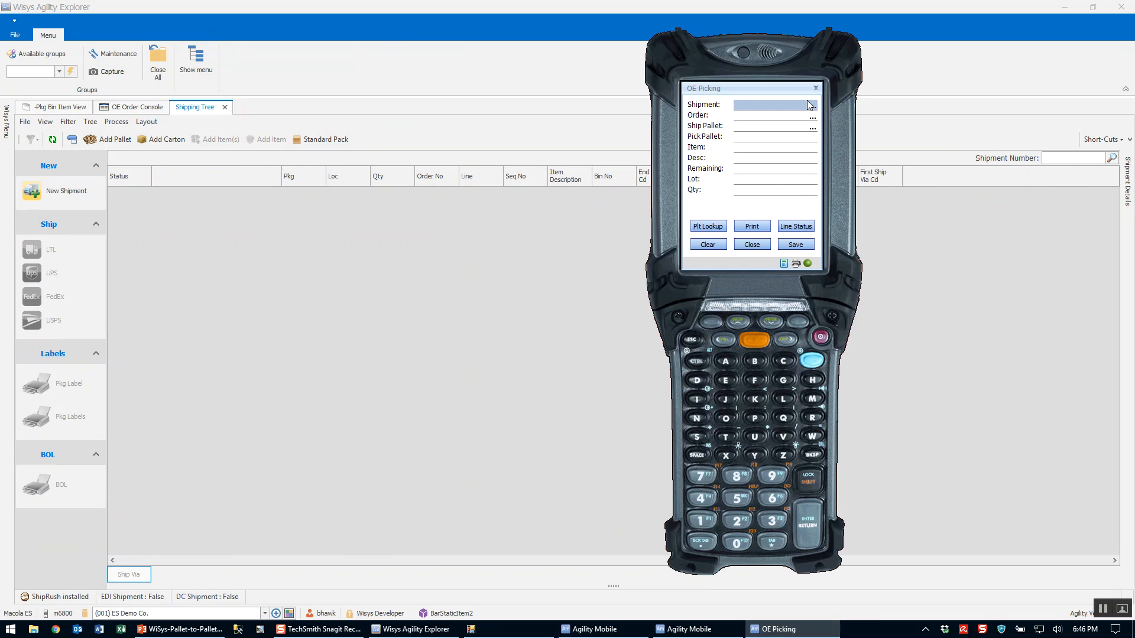
pyautogui.press('Return')
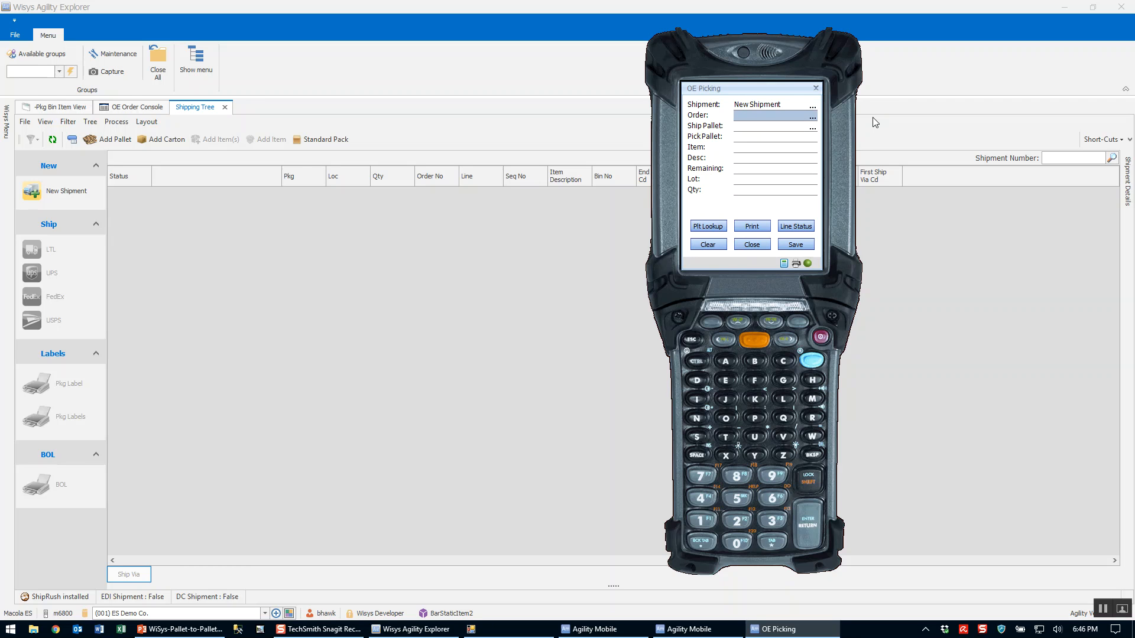
pyautogui.write('190')
pyautogui.press('Return')
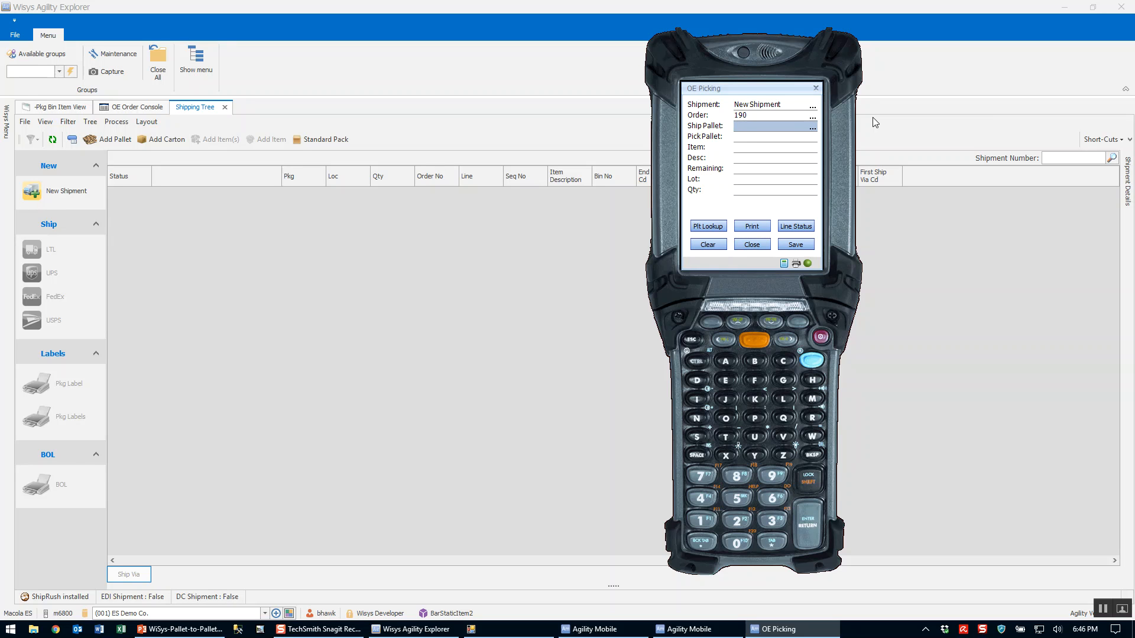
pyautogui.press('Return')
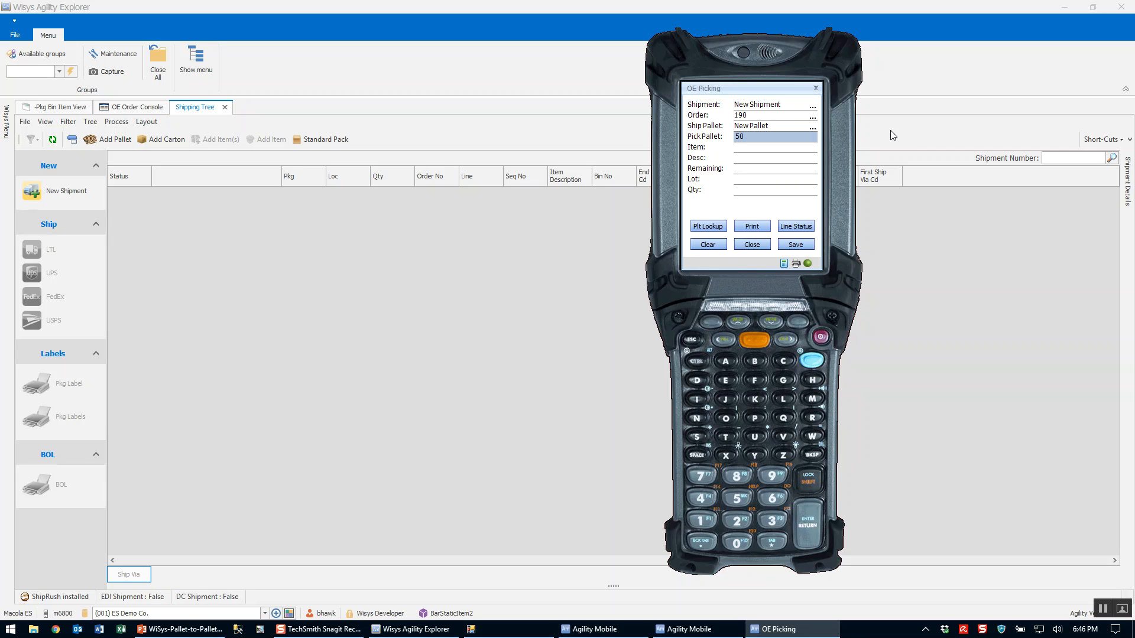
# Pick 25 of item 1994-1 from pick pallet 50 and 25 of item 1994-2 from pick pallet 53 onto the first ship pallet.
pyautogui.press('Return')
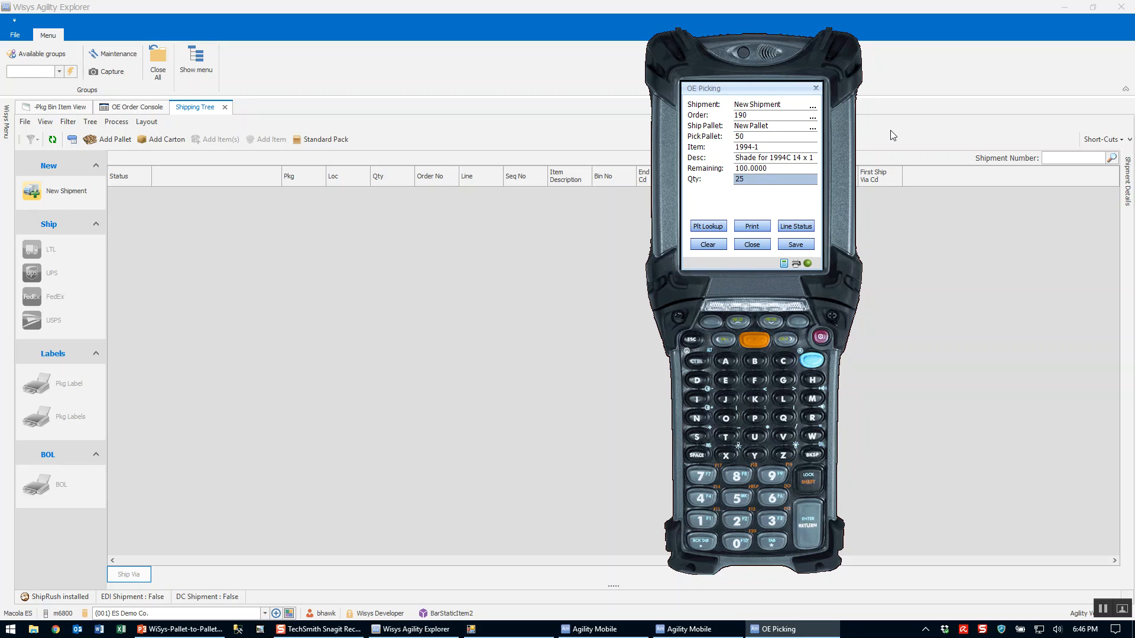
pyautogui.press('Return')
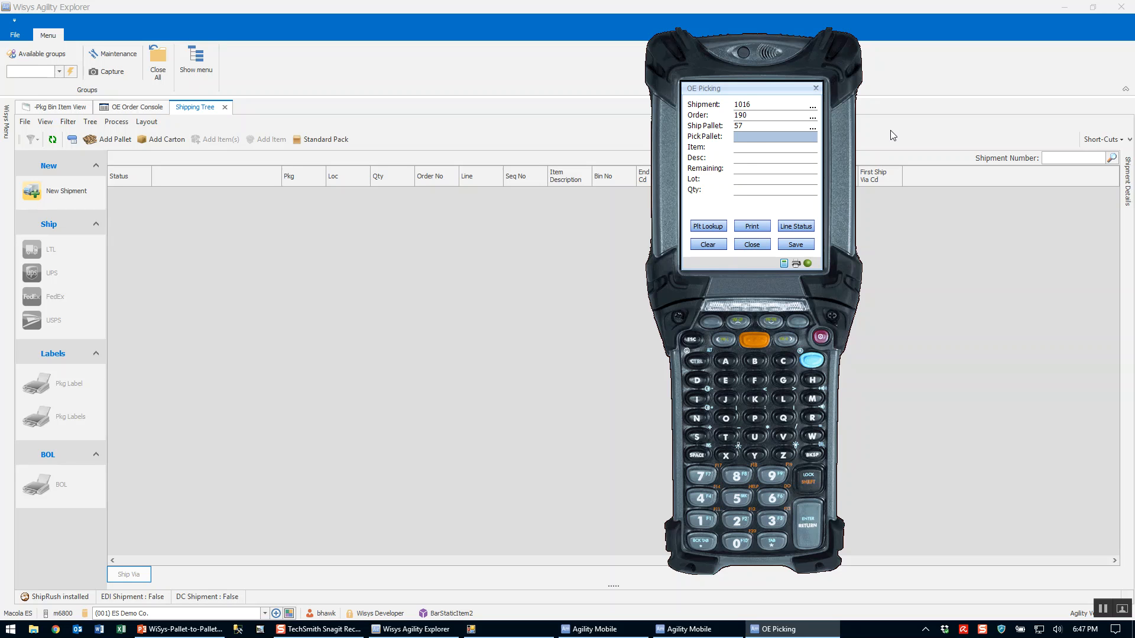
pyautogui.write('53')
pyautogui.press('Return')
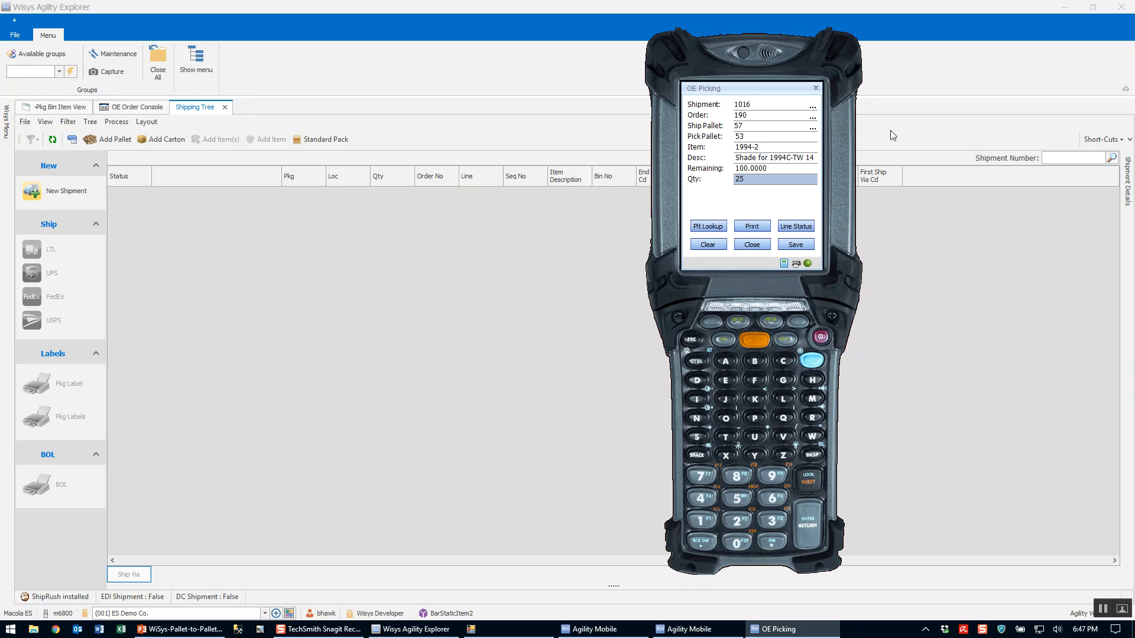
pyautogui.press('Return')
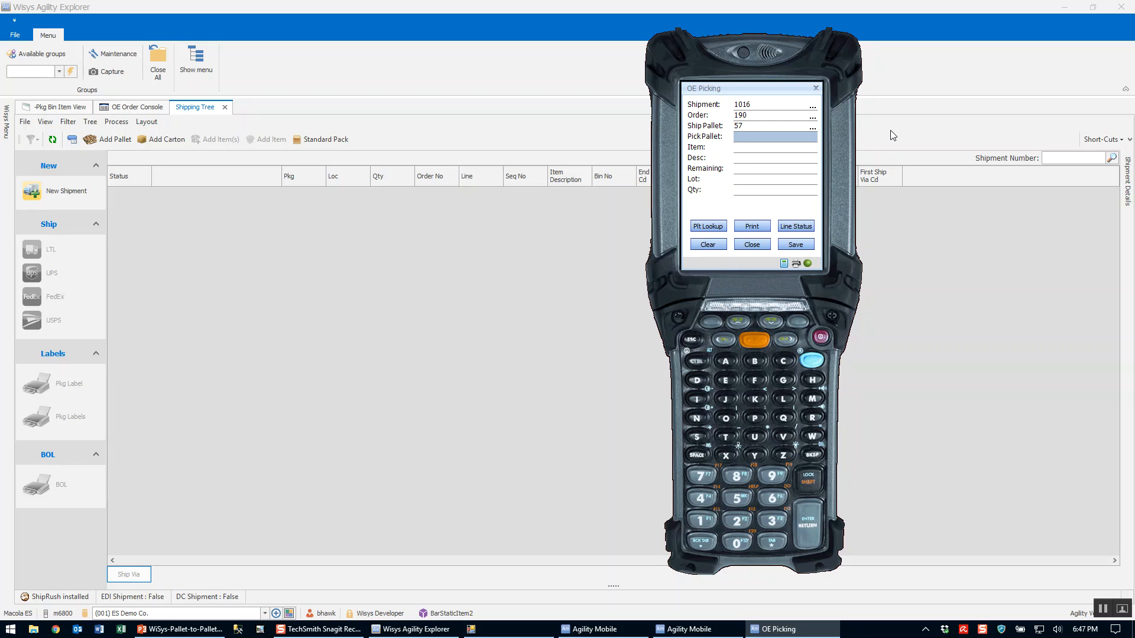
# Print for the first completed ship pallet, clear it and start a new ship pallet in the same shipment.
pyautogui.click(762, 227)
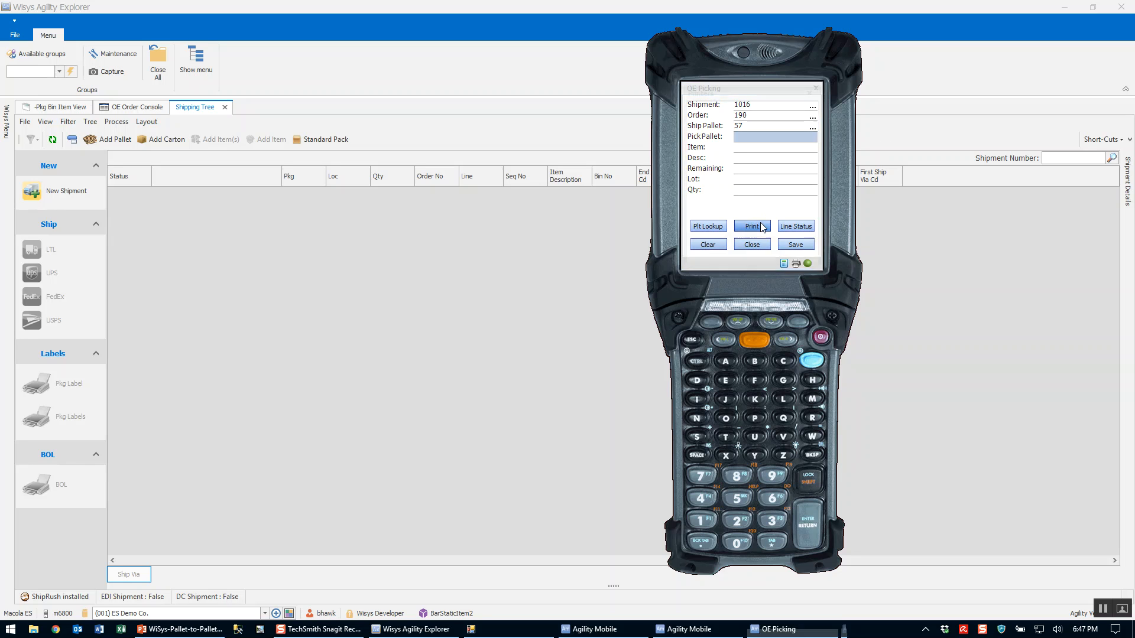
pyautogui.click(719, 156)
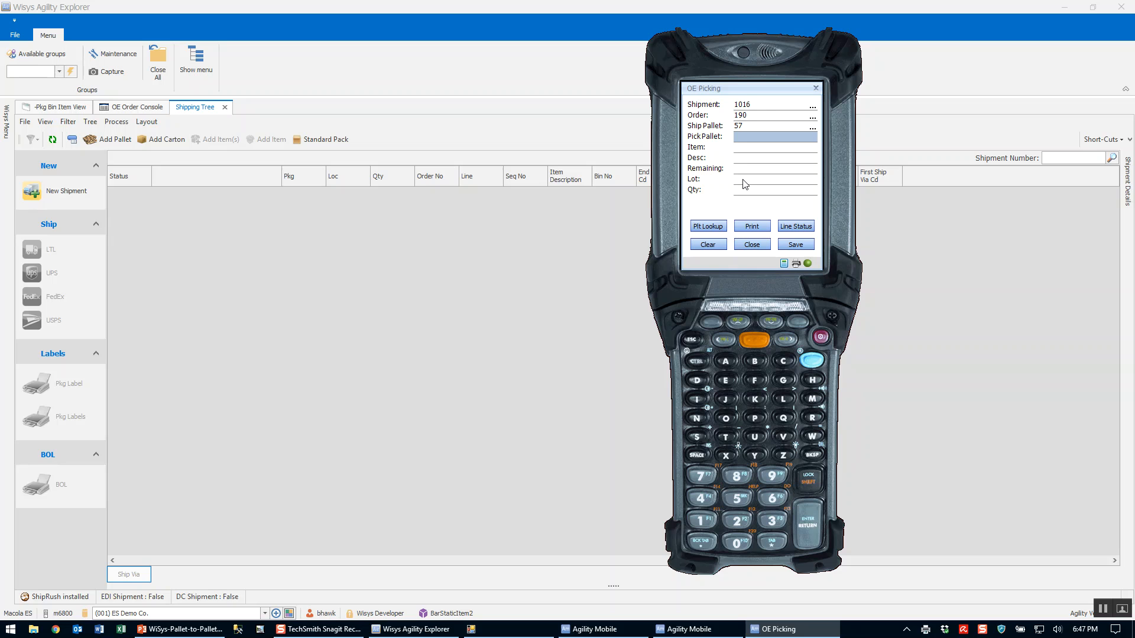
pyautogui.click(706, 245)
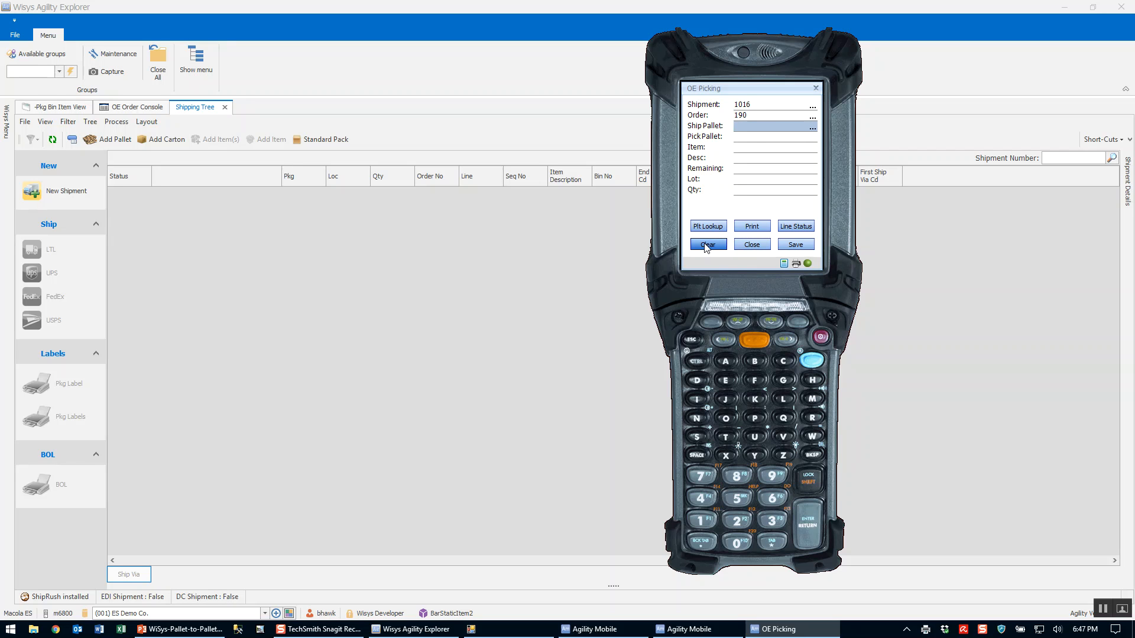
pyautogui.press('Return')
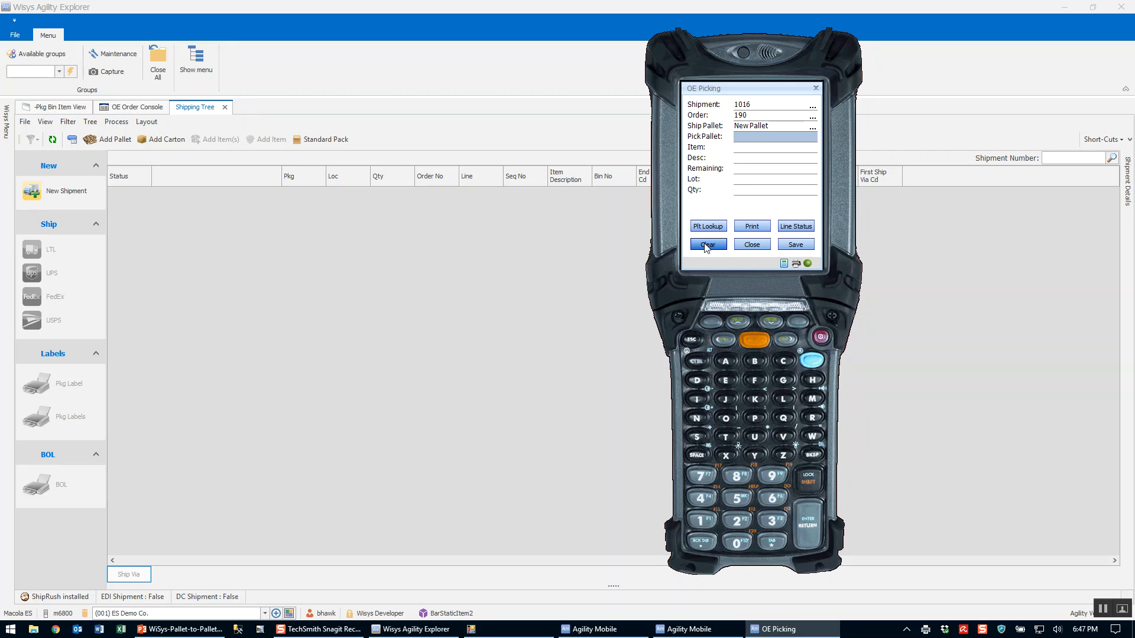
# Pick 25 units from pick pallet 50 and 25 units from pick pallet 53 onto the second ship pallet.
pyautogui.write('50')
pyautogui.press('Return')
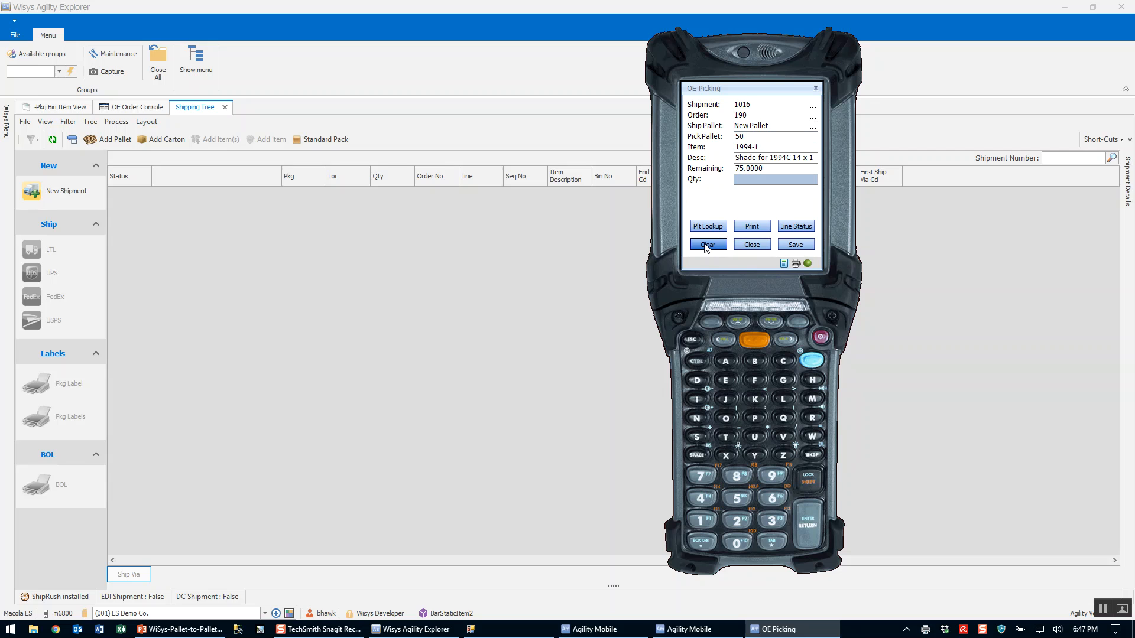
pyautogui.write('25')
pyautogui.press('Return')
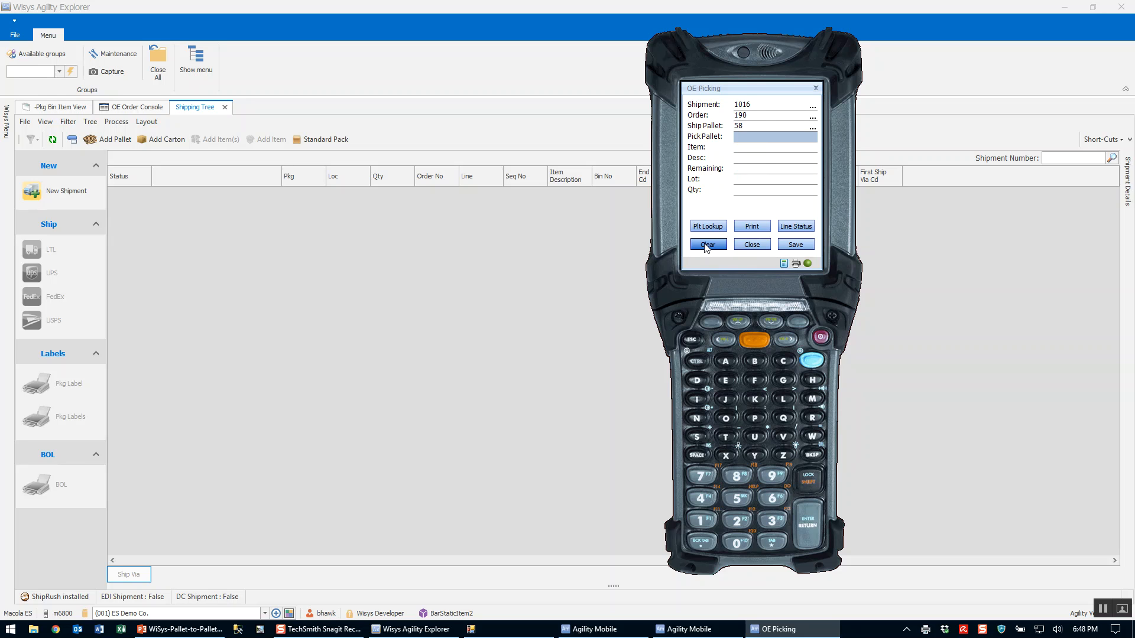
pyautogui.write('53')
pyautogui.press('Return')
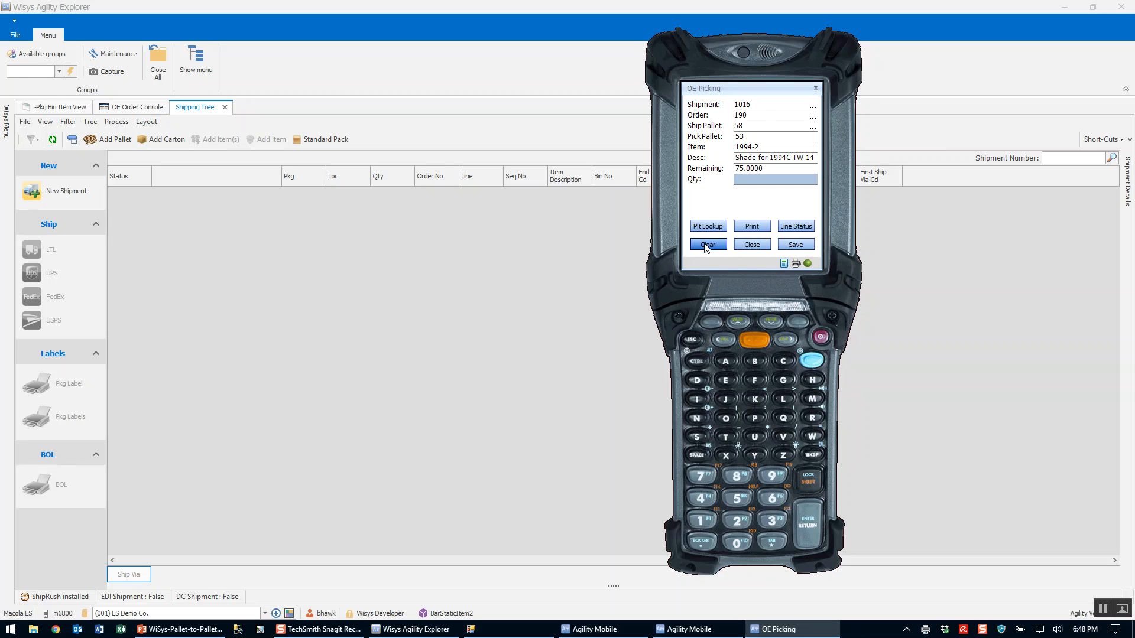
pyautogui.write('25')
pyautogui.press('Return')
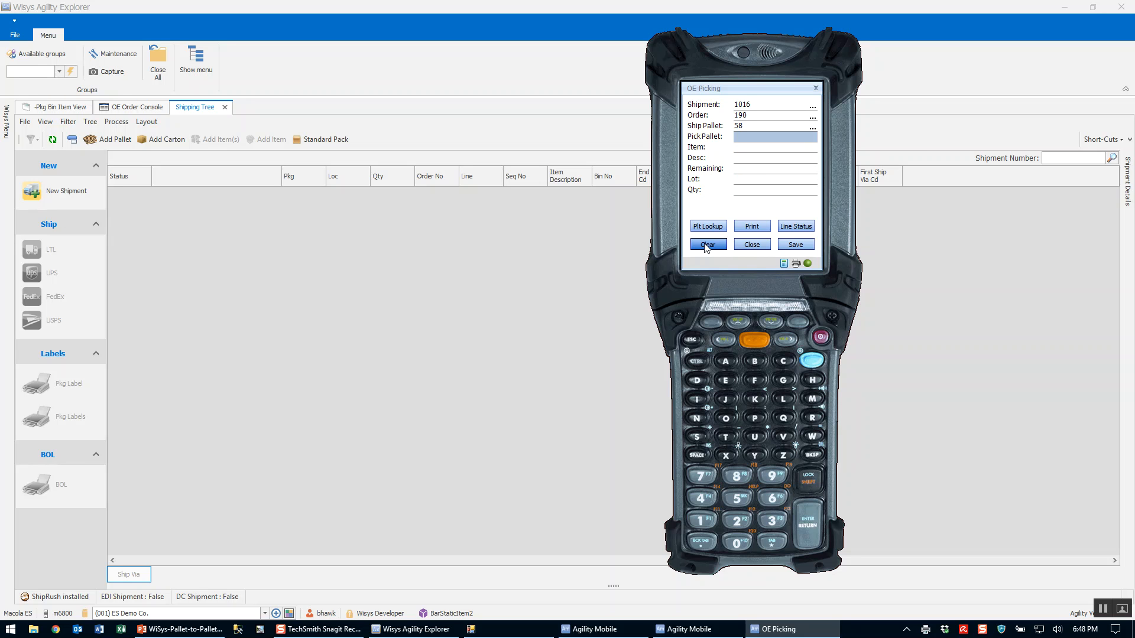
# Print for the second completed ship pallet, clear it and start a third ship pallet.
pyautogui.click(752, 226)
pyautogui.click(724, 154)
pyautogui.click(695, 245)
# Pick 25 units of item 1994-1 from pick pallet 51 onto the third ship pallet.
pyautogui.write('51')
pyautogui.press('Return')
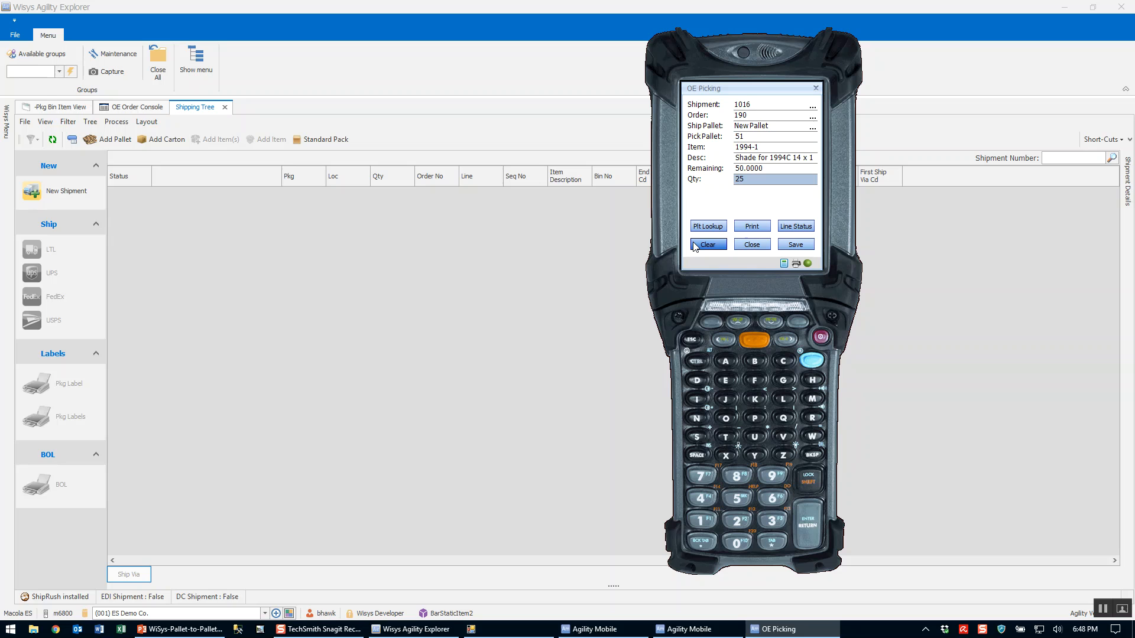
pyautogui.press('Return')
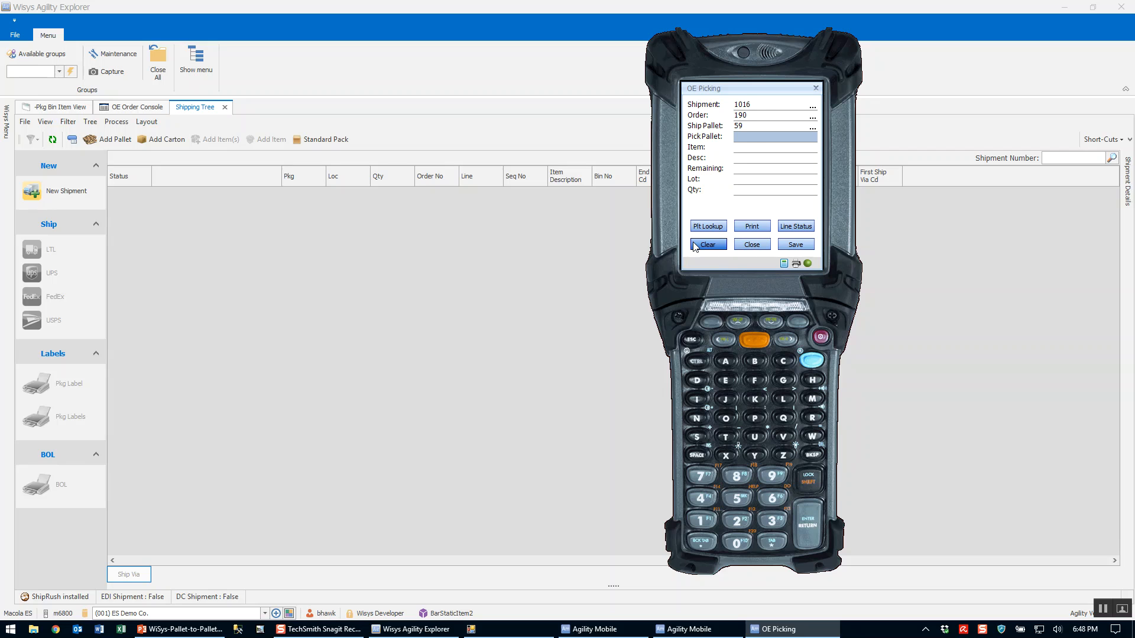
# Pick 25 units of item 1994-2 from pick pallet 54 onto the third ship pallet.
pyautogui.write('54')
pyautogui.press('Return')
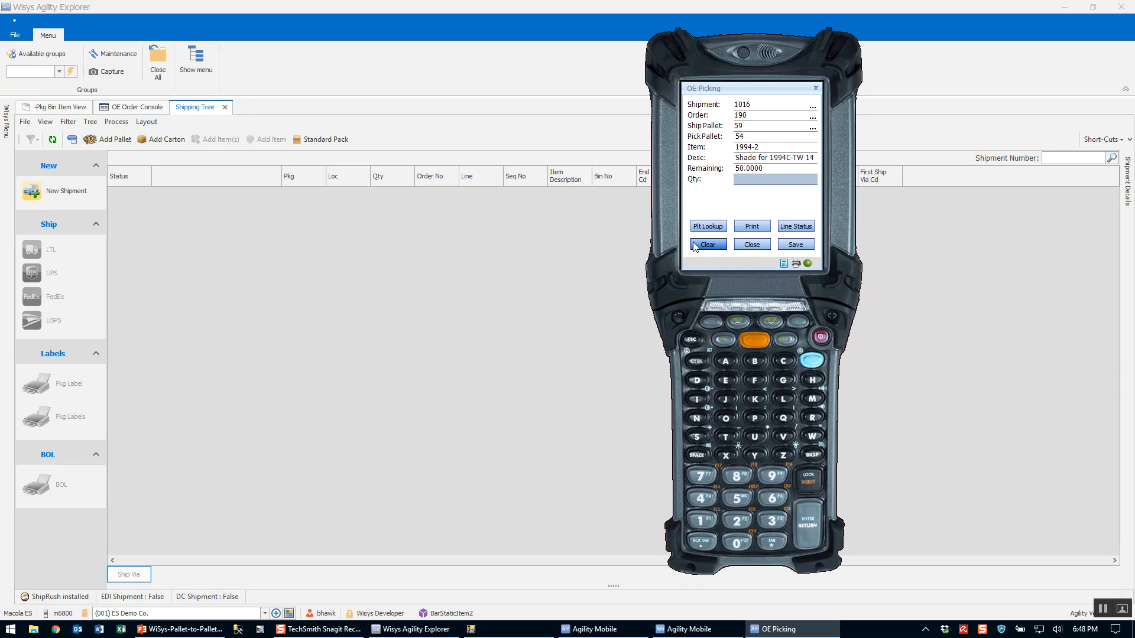
pyautogui.write('25')
pyautogui.click(694, 246)
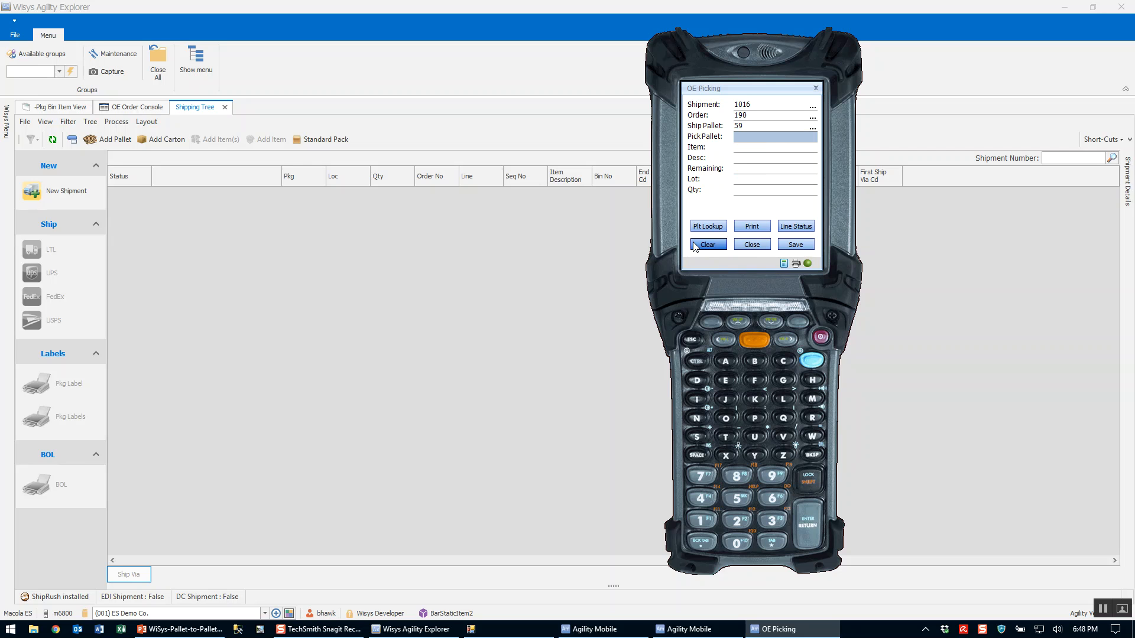
# Print the third ship pallet's label on the GX420d 4x6 and assign that printer to the wsLabel-pallet-shipping-alice document.
pyautogui.click(738, 228)
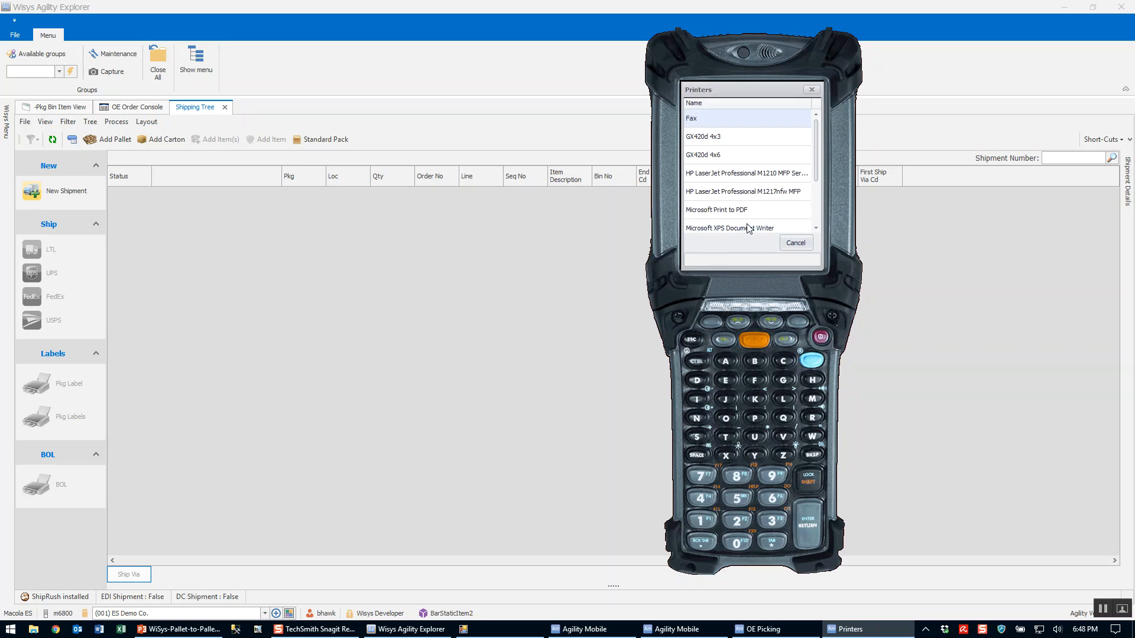
pyautogui.click(722, 155)
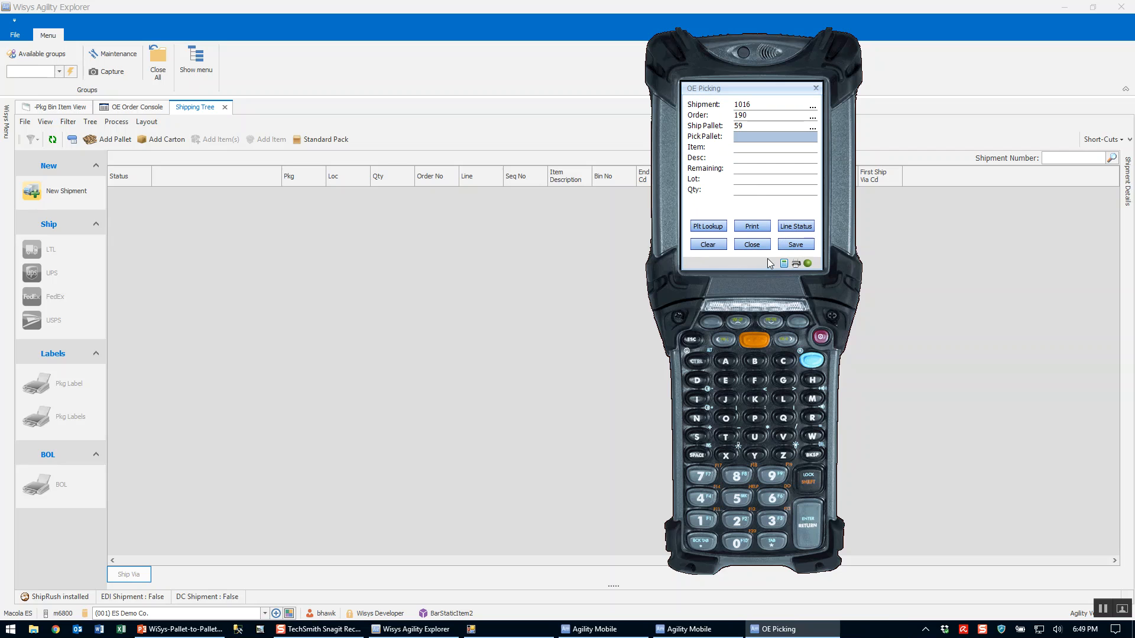
pyautogui.click(797, 263)
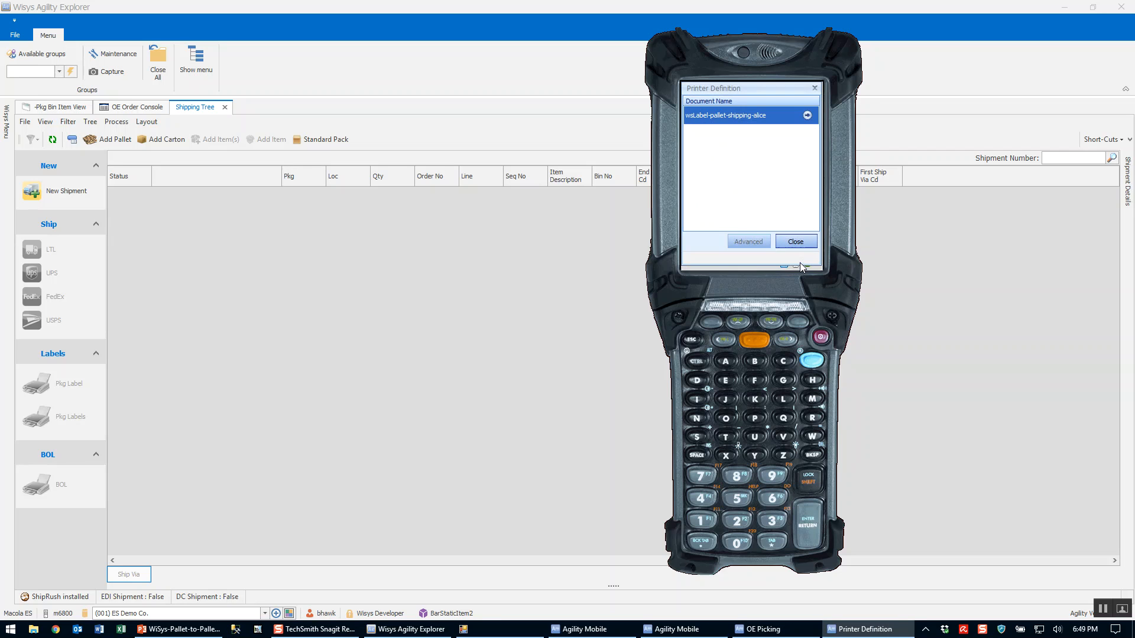
pyautogui.click(807, 115)
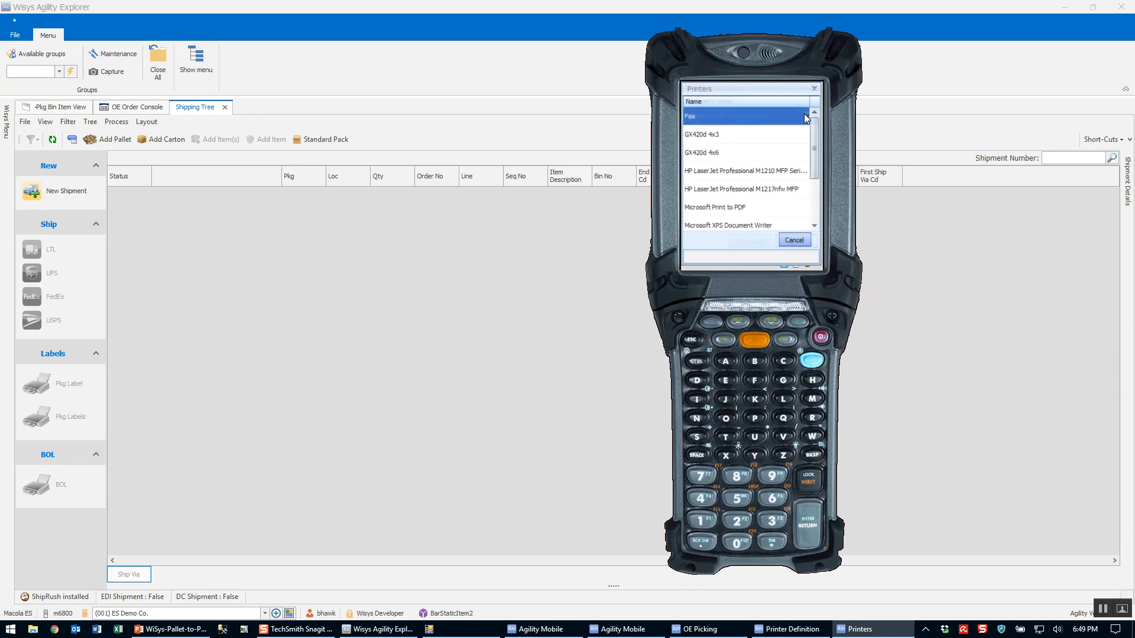
pyautogui.click(705, 155)
pyautogui.click(783, 244)
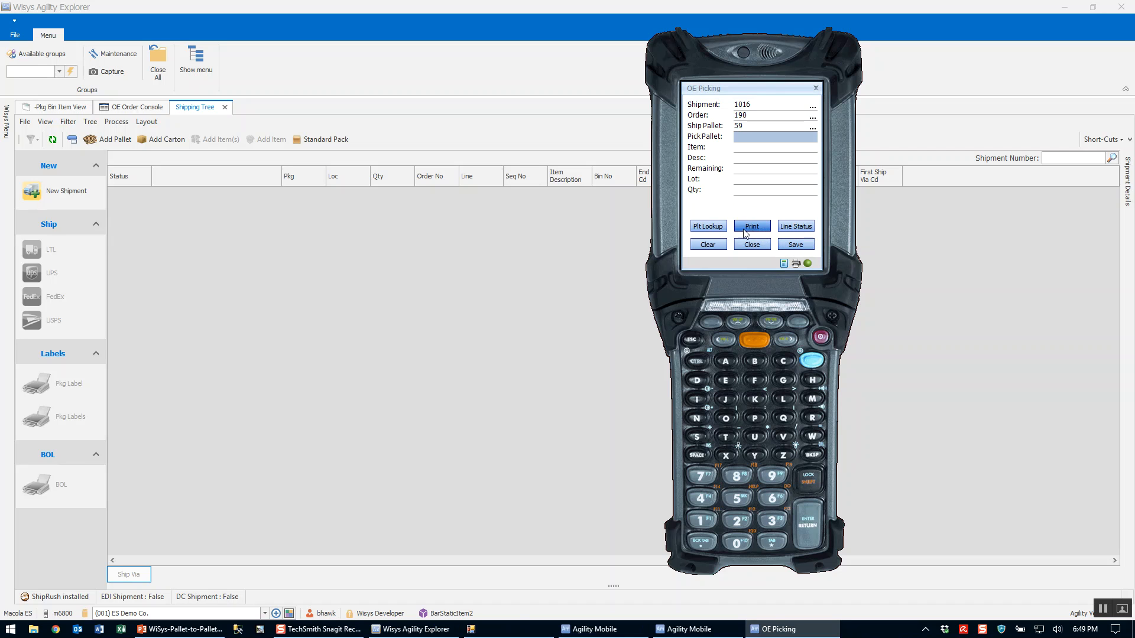
# Clear the completed ship pallet, start a fourth one and pick 25 units of item 1994-1 from pick pallet 51.
pyautogui.click(717, 246)
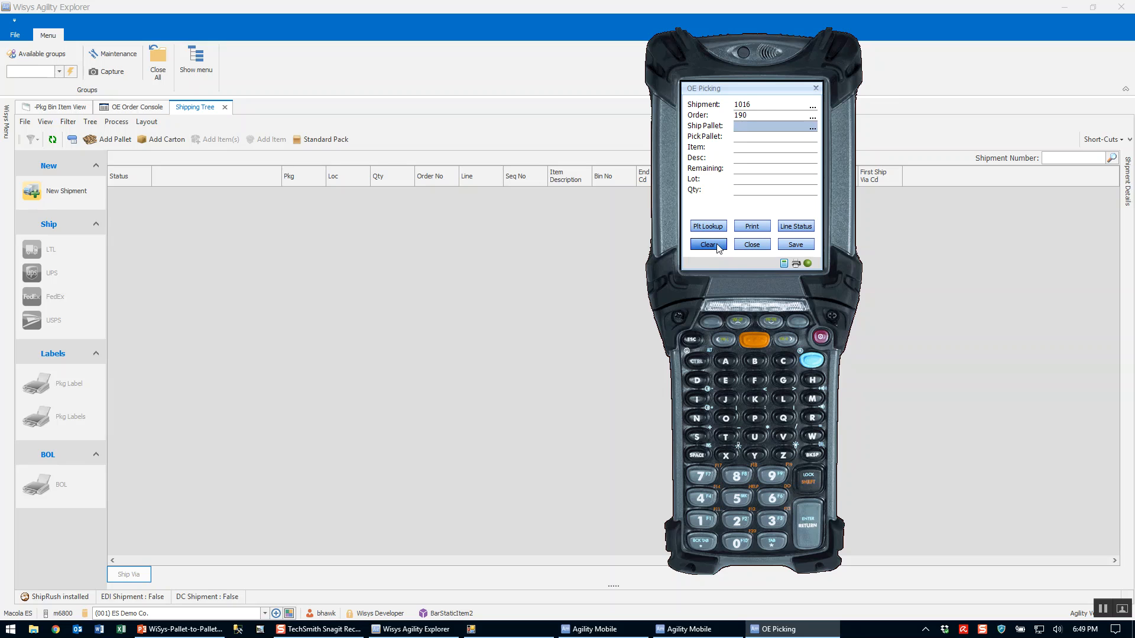
pyautogui.press('Return')
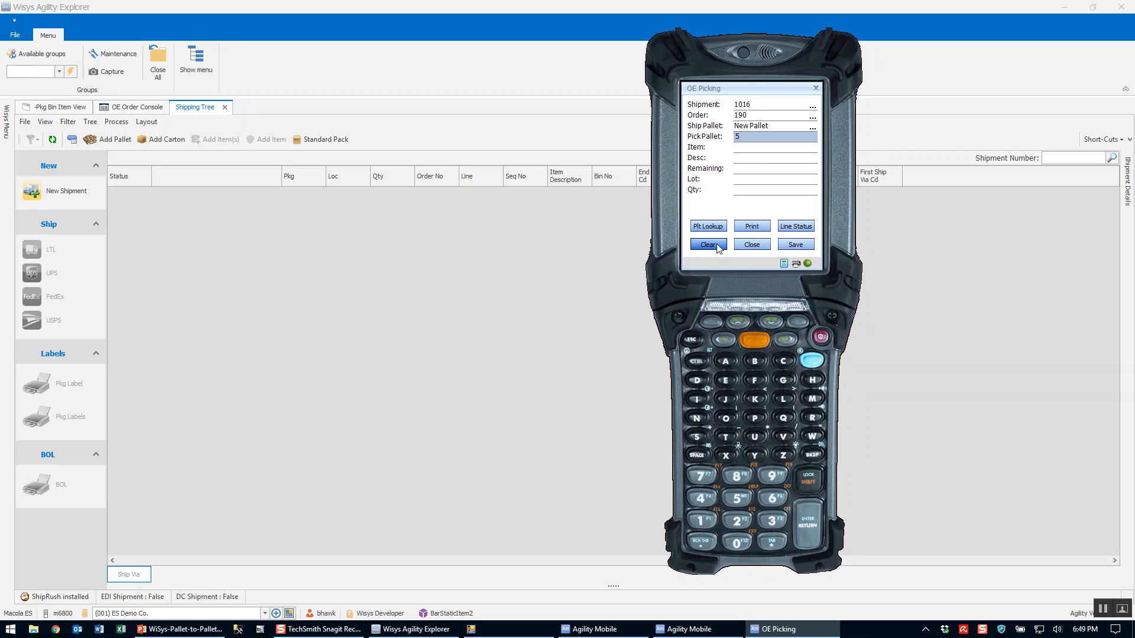
pyautogui.write('51')
pyautogui.press('Return')
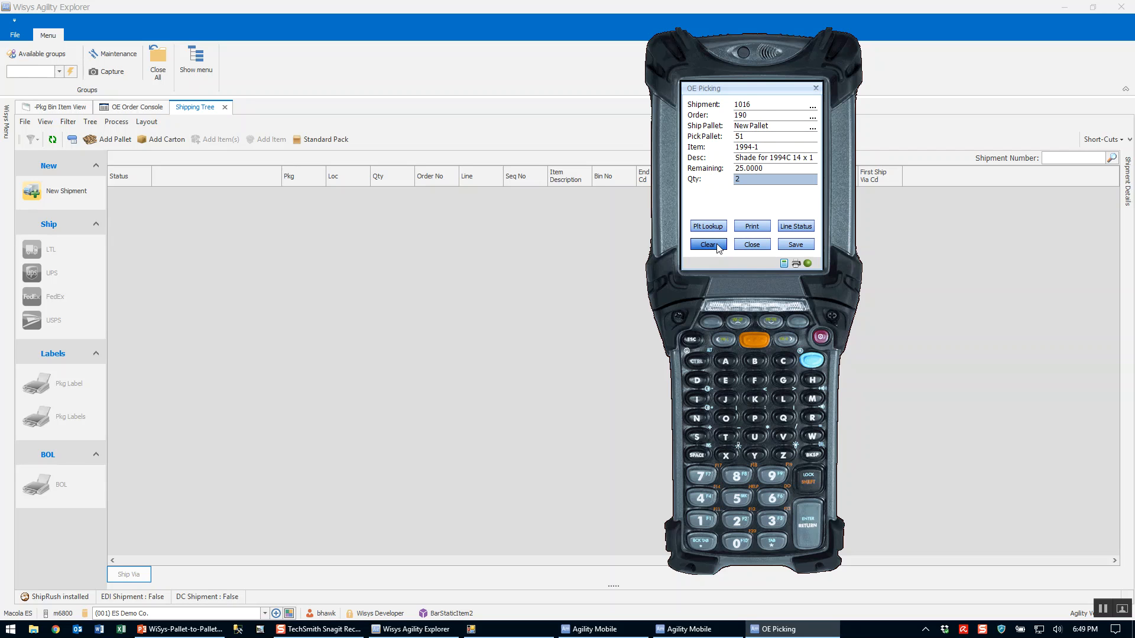
pyautogui.write('2')
pyautogui.press('Return')
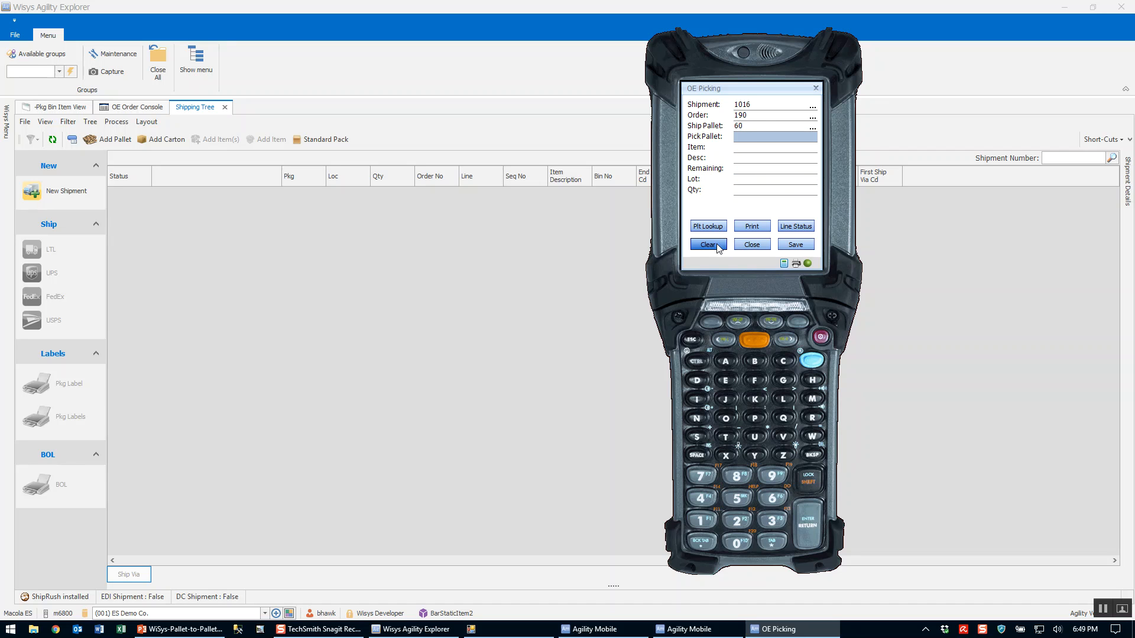
# Pick 25 units of item 1994-2 from pick pallet 54 onto the fourth ship pallet and close OE Picking.
pyautogui.write('54')
pyautogui.press('Return')
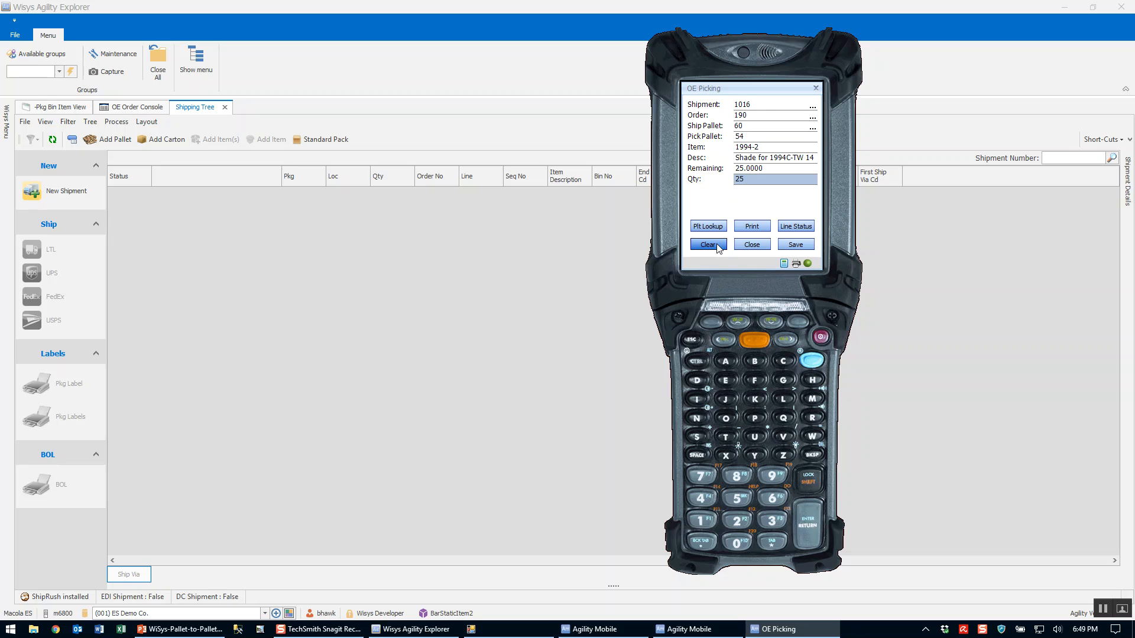
pyautogui.click(717, 245)
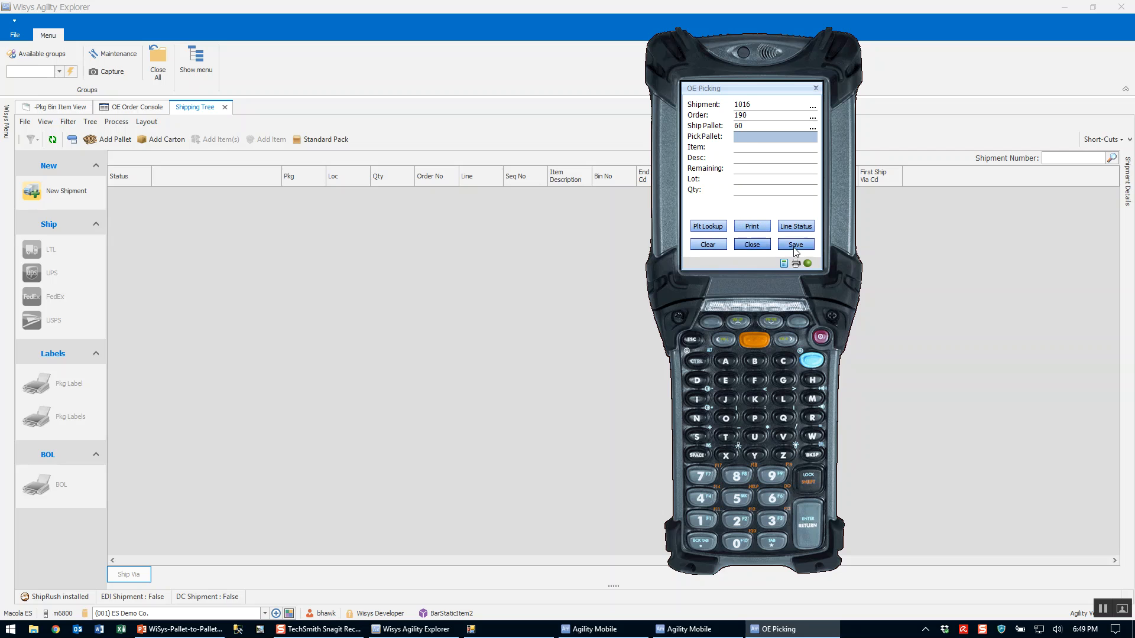
pyautogui.click(752, 245)
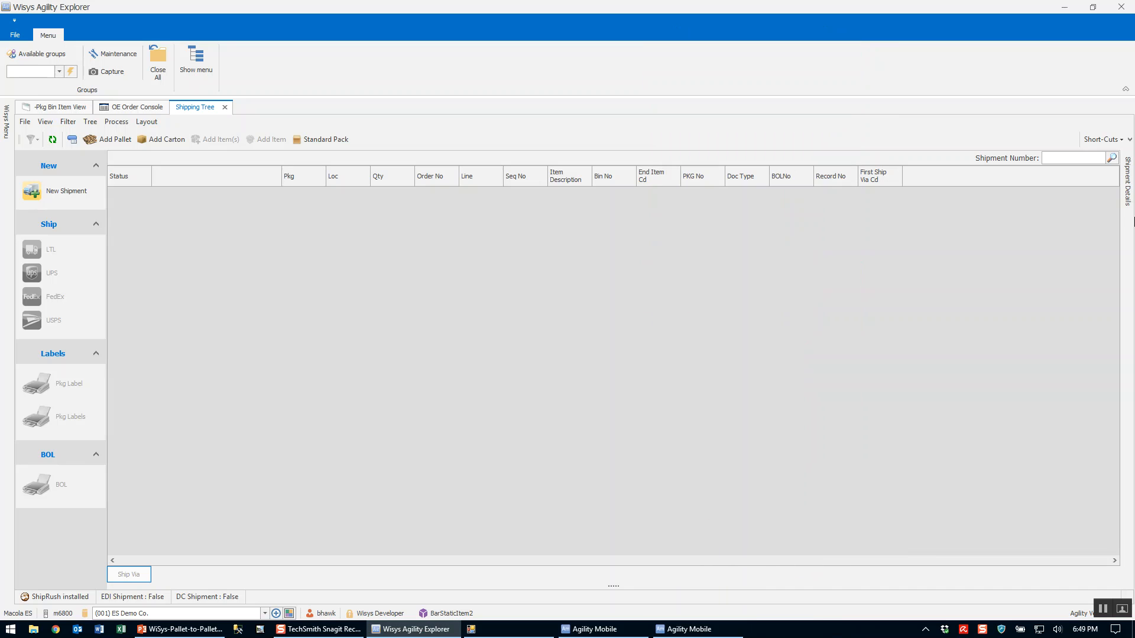
# Look up shipment 1016 and load it into the Shipping Tree.
pyautogui.click(1112, 158)
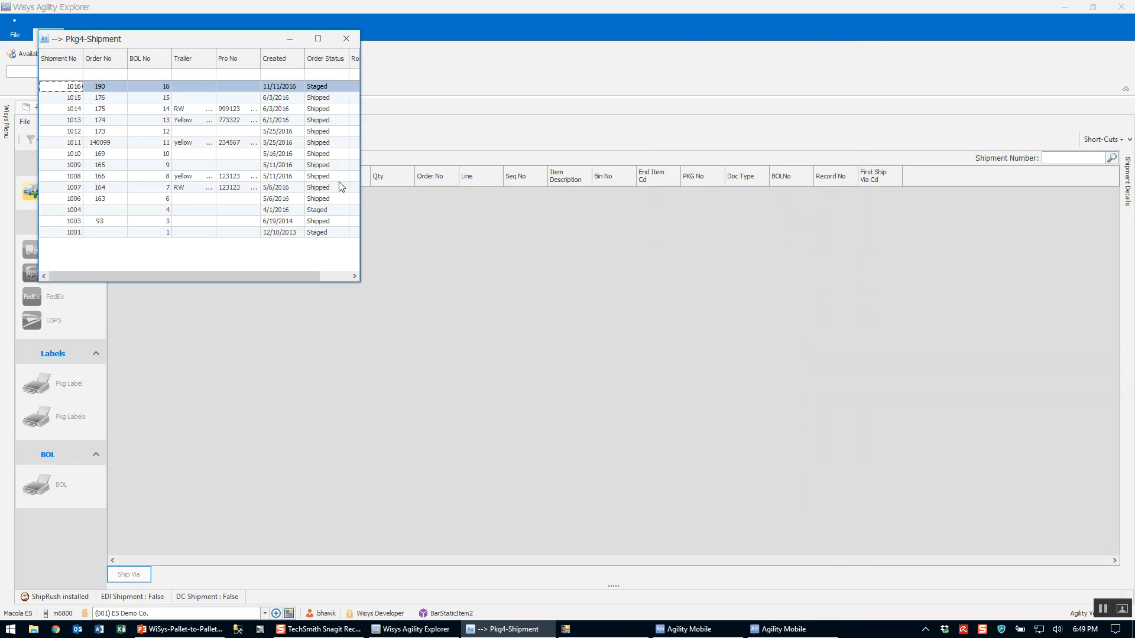
pyautogui.click(153, 87)
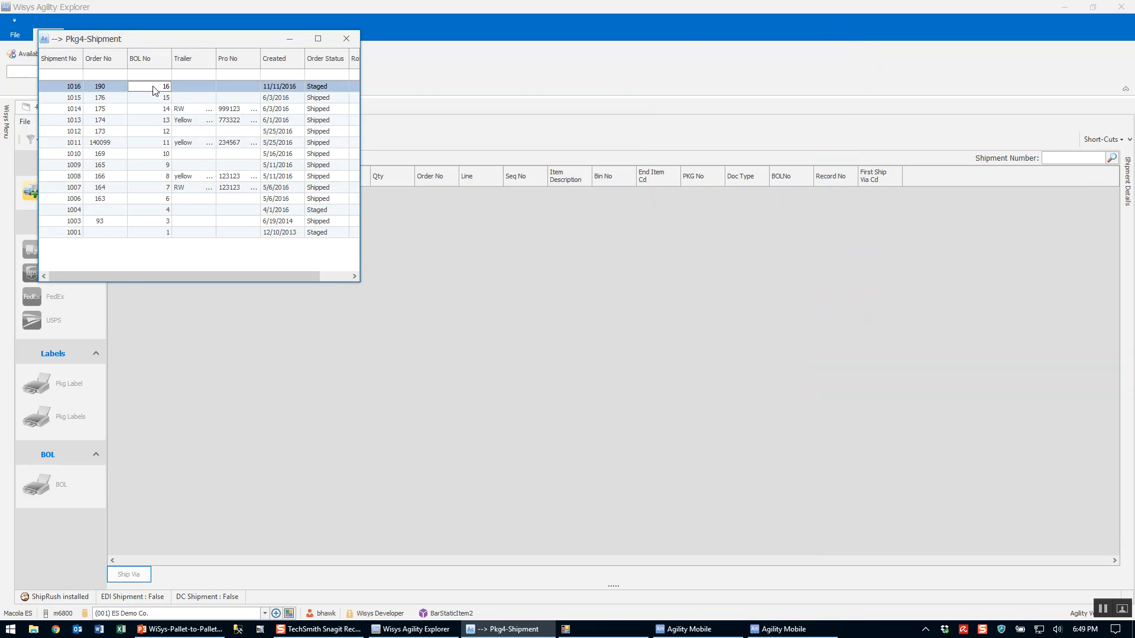
pyautogui.doubleClick(153, 90)
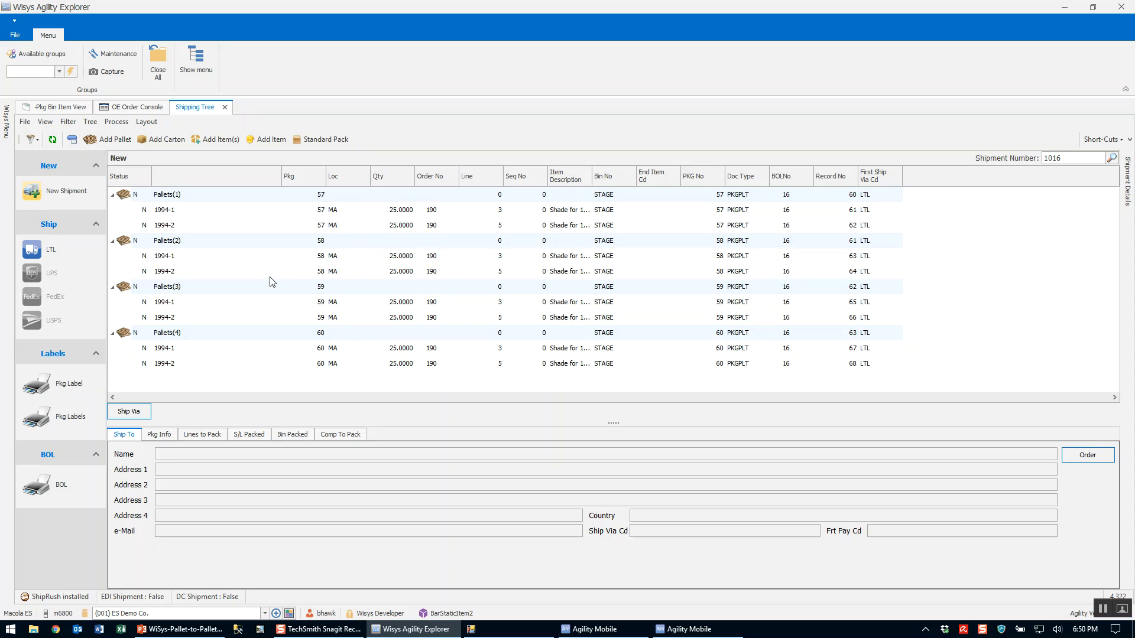
# Ship the shipment by LTL with trailer number yellow 123 and Pro number 234567, and print its bill of lading.
pyautogui.click(52, 256)
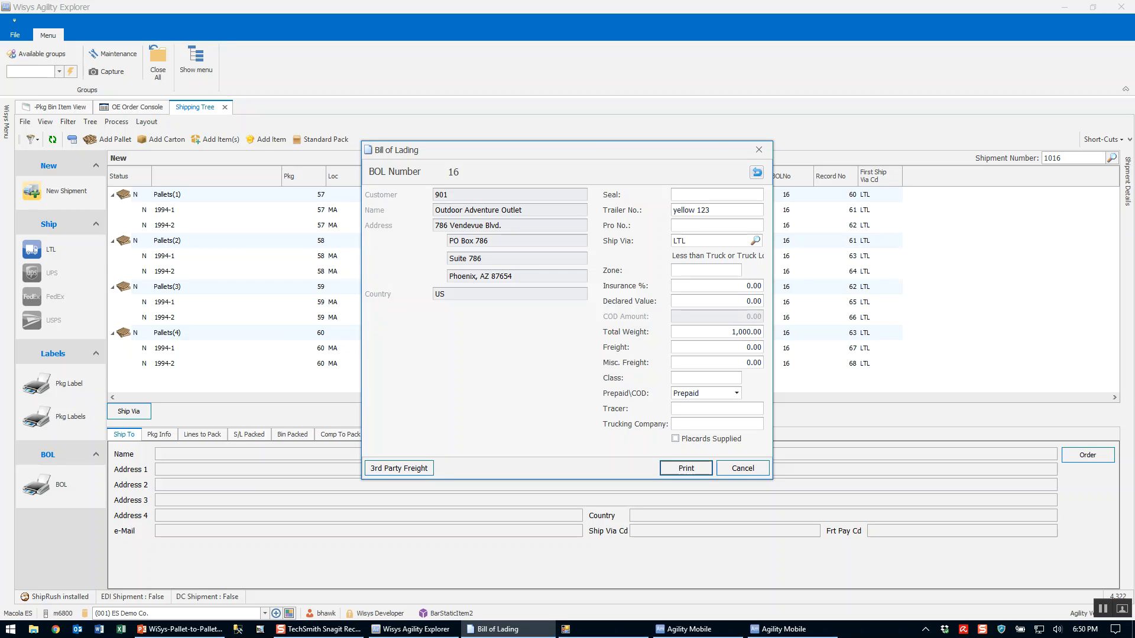
pyautogui.write('234567')
pyautogui.click(727, 331)
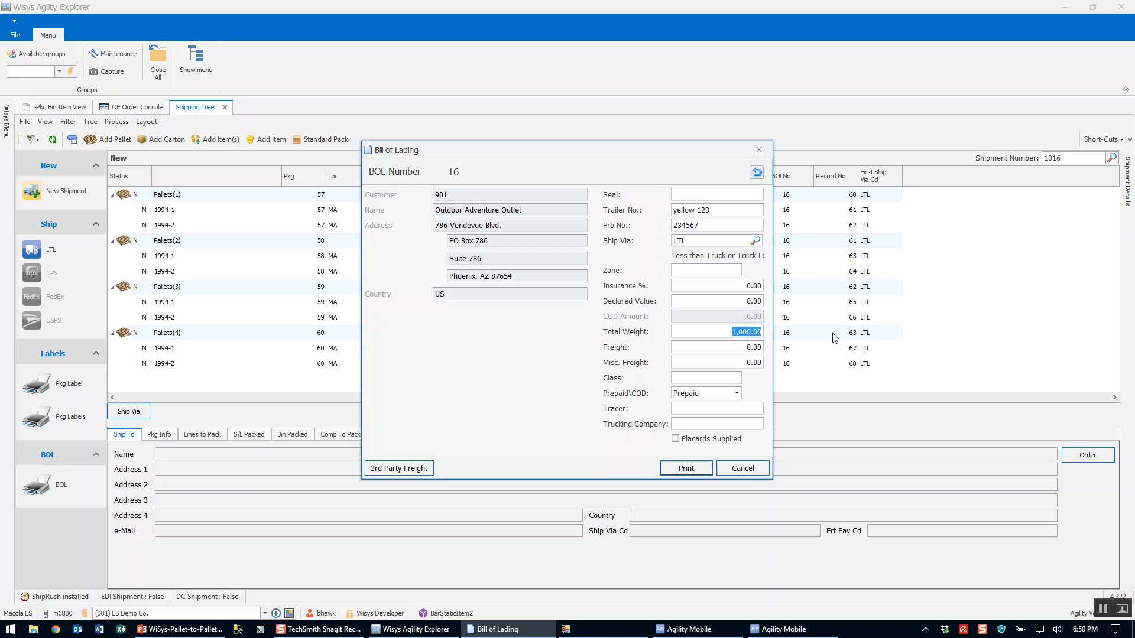
pyautogui.click(689, 468)
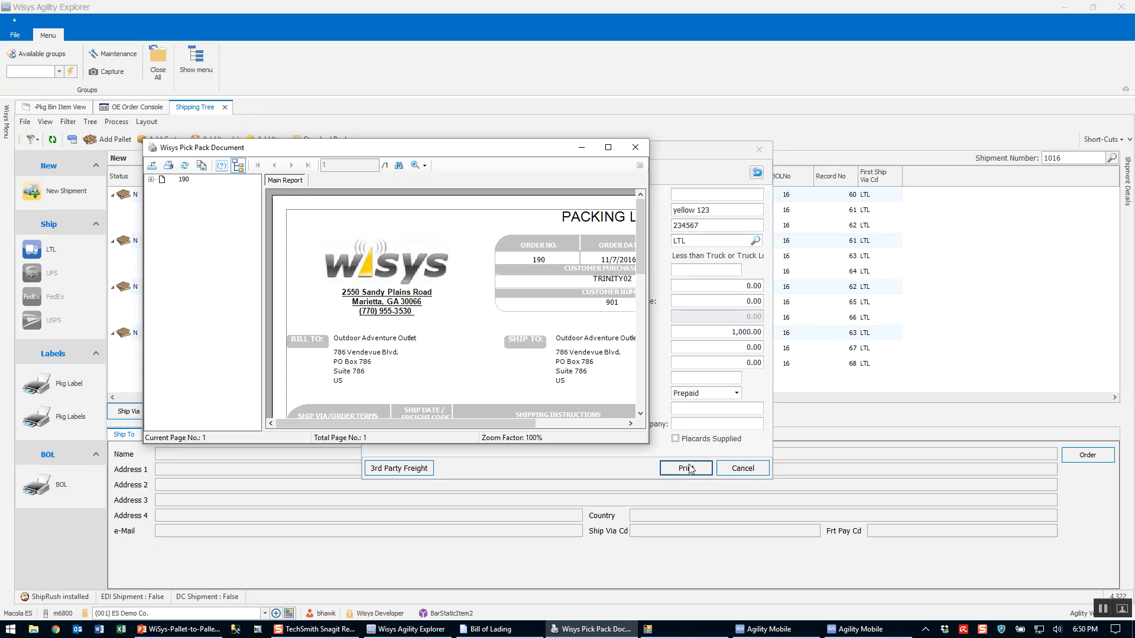
# Enlarge and review the packing list and bill of lading previews, closing each one.
pyautogui.moveTo(648, 443); pyautogui.dragTo(867, 544)
pyautogui.scroll(-3, 705, 404)
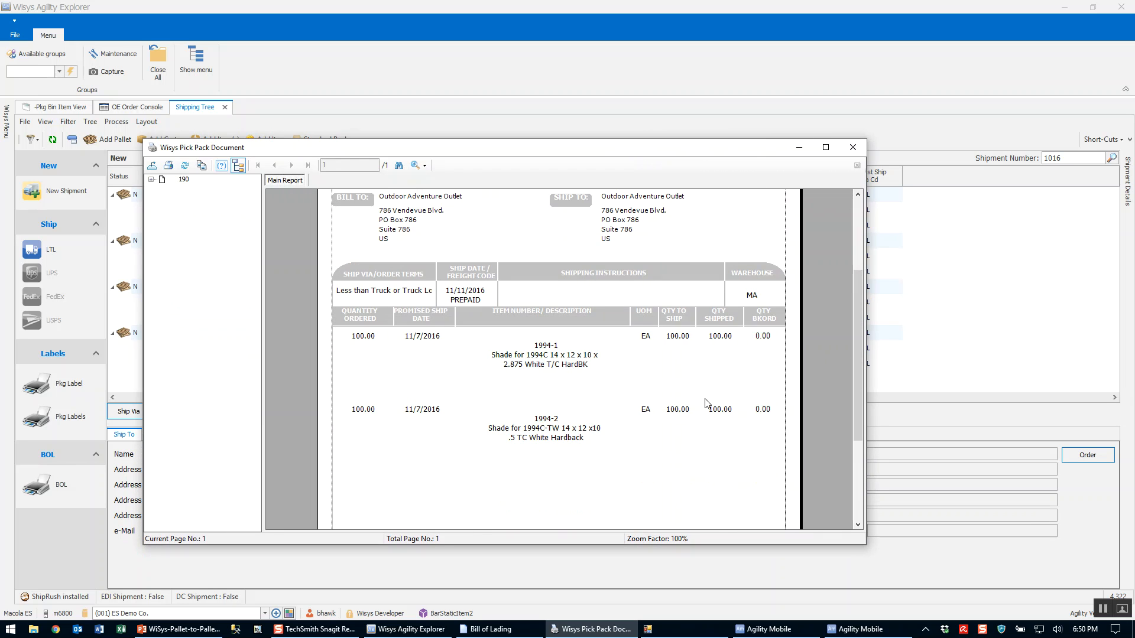
pyautogui.click(853, 147)
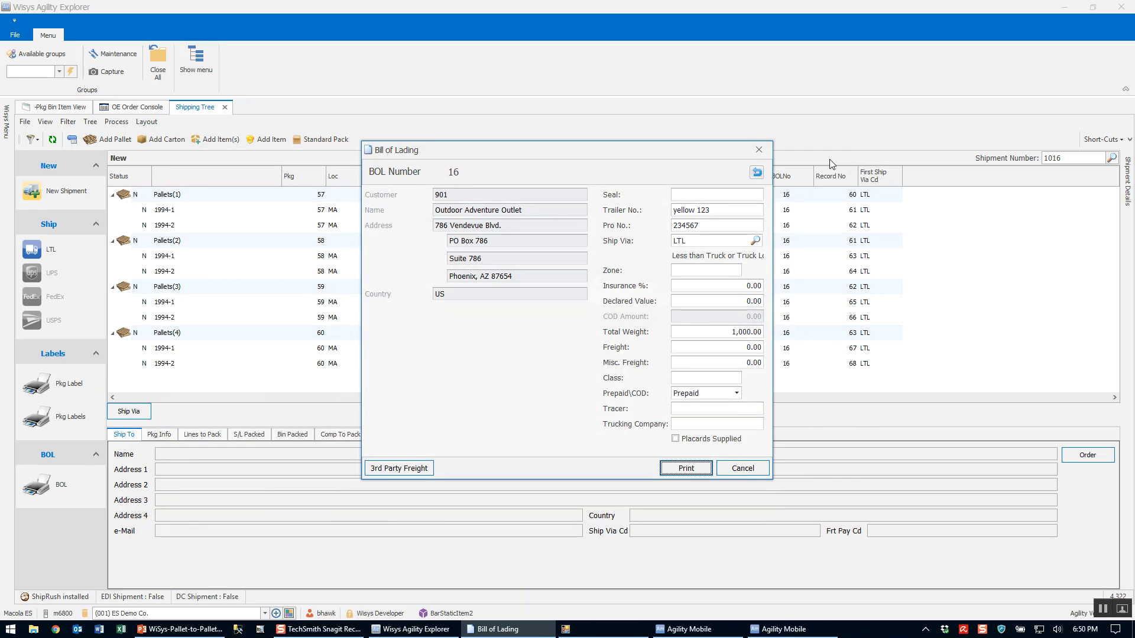
pyautogui.click(757, 172)
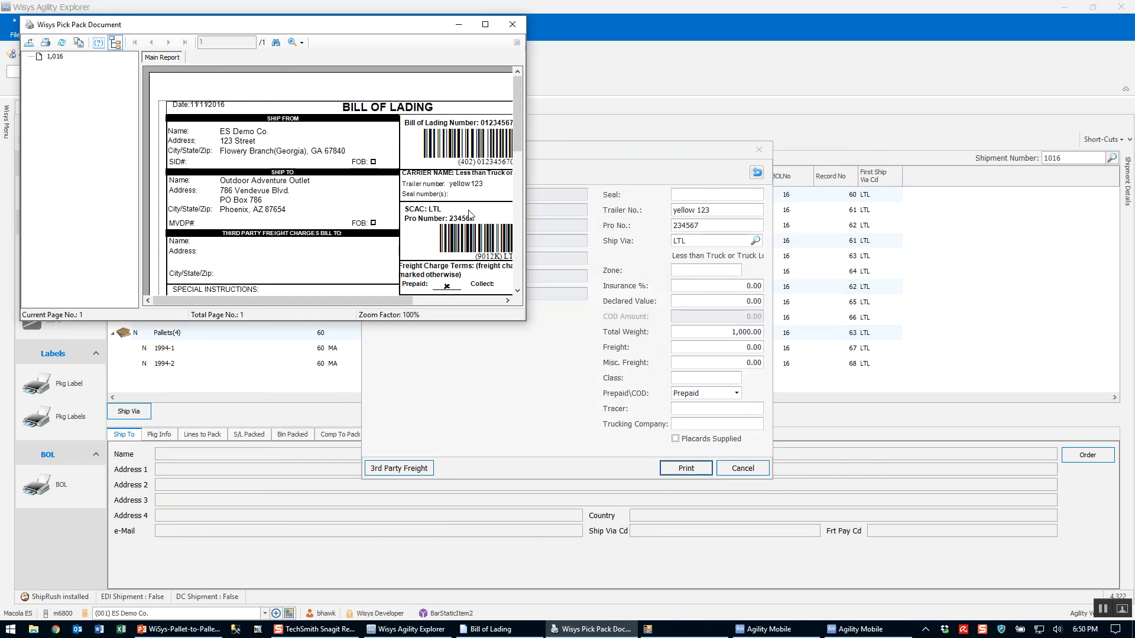
pyautogui.moveTo(524, 319); pyautogui.dragTo(866, 532)
pyautogui.click(850, 27)
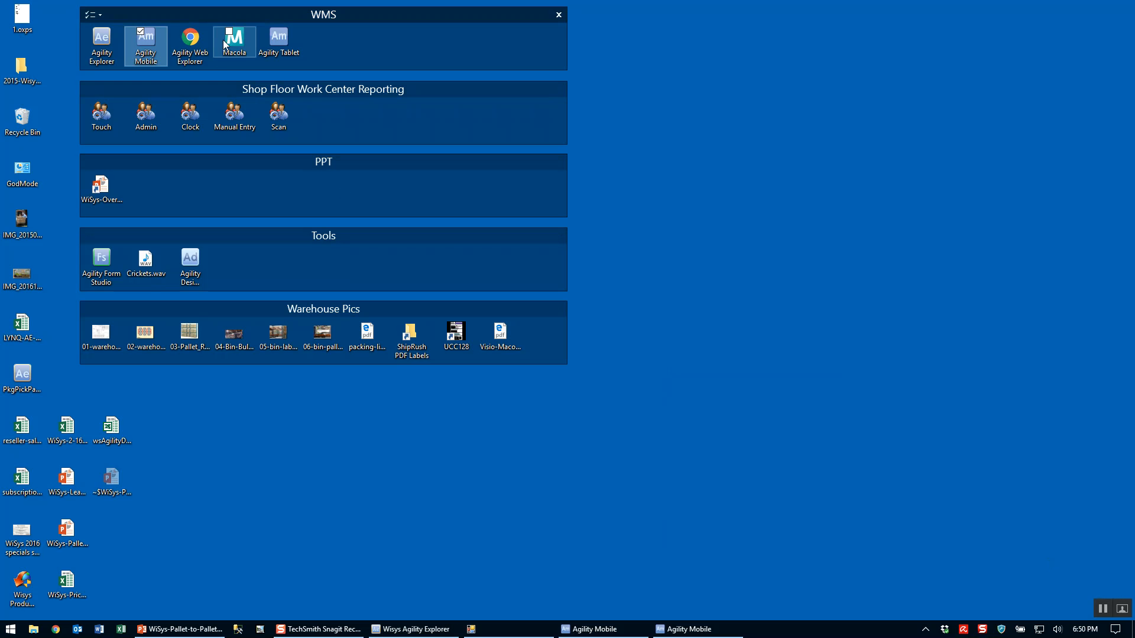
# Switch to Macola, open the Orders/Invoices view and look up the shipped order by its open order number.
pyautogui.click(231, 41)
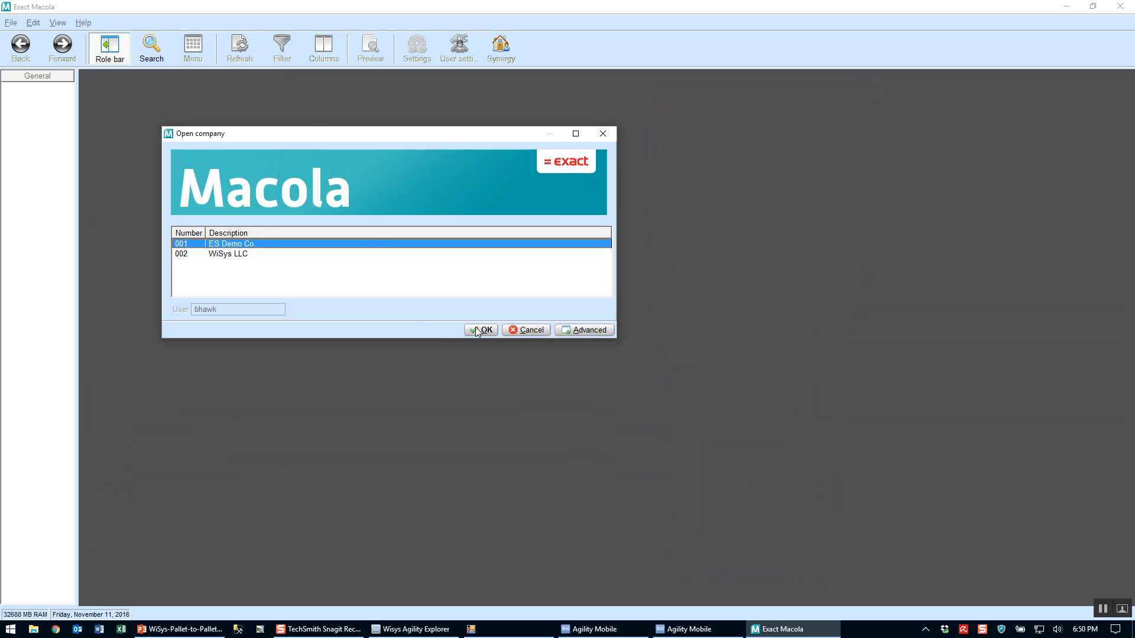
pyautogui.click(481, 330)
pyautogui.click(144, 144)
pyautogui.click(390, 87)
pyautogui.write('190')
pyautogui.press('Return')
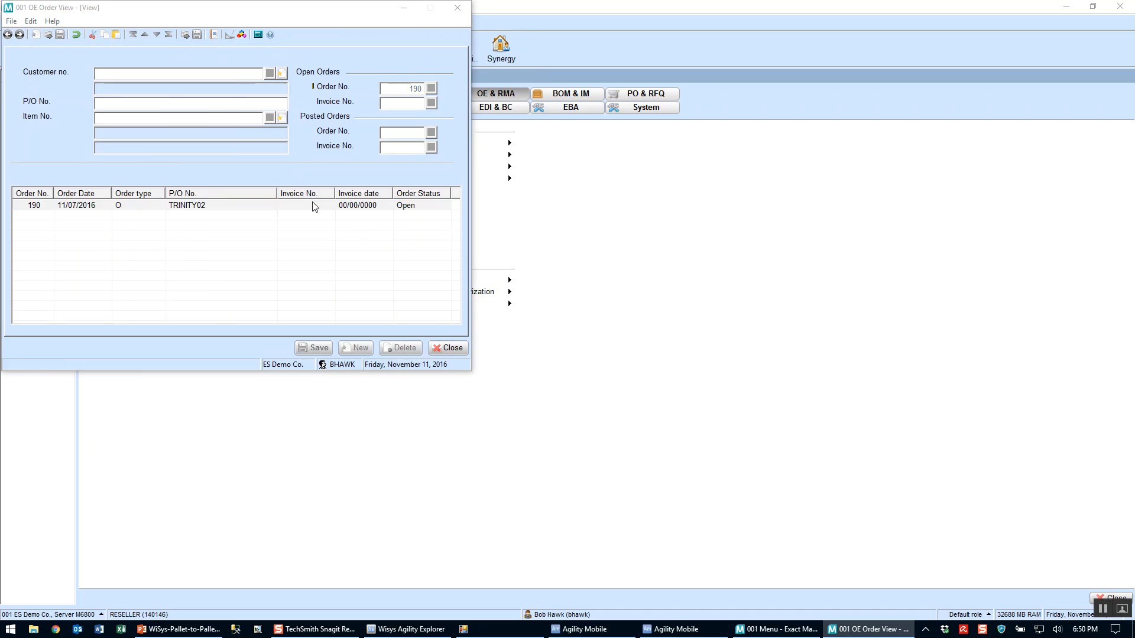
# Open the order's details and check the status in its order header information.
pyautogui.doubleClick(314, 205)
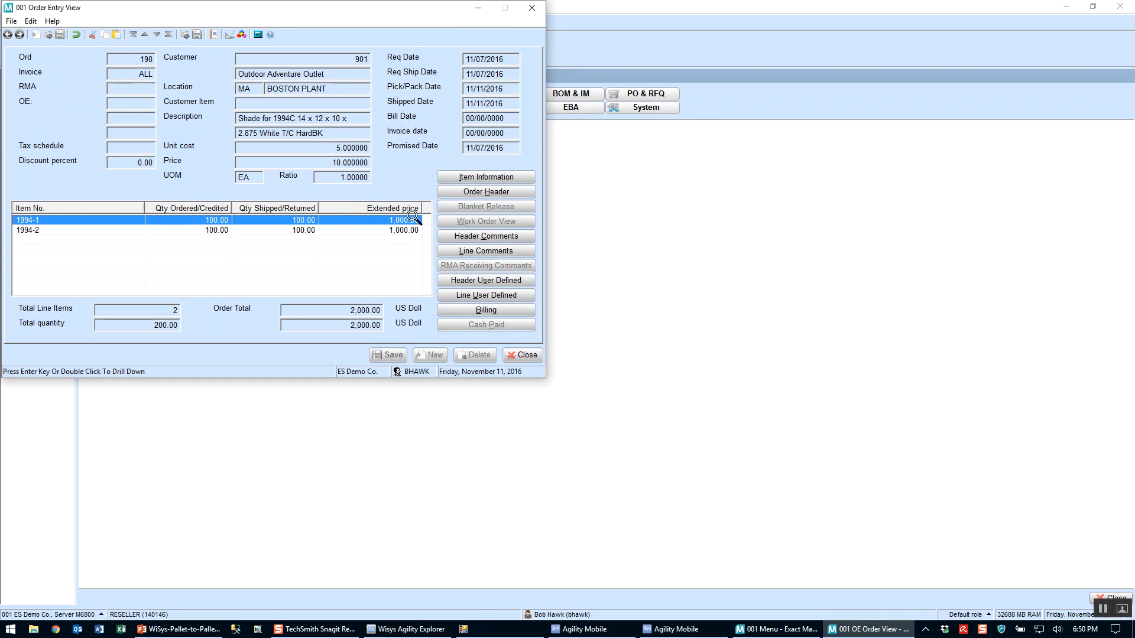
pyautogui.click(467, 192)
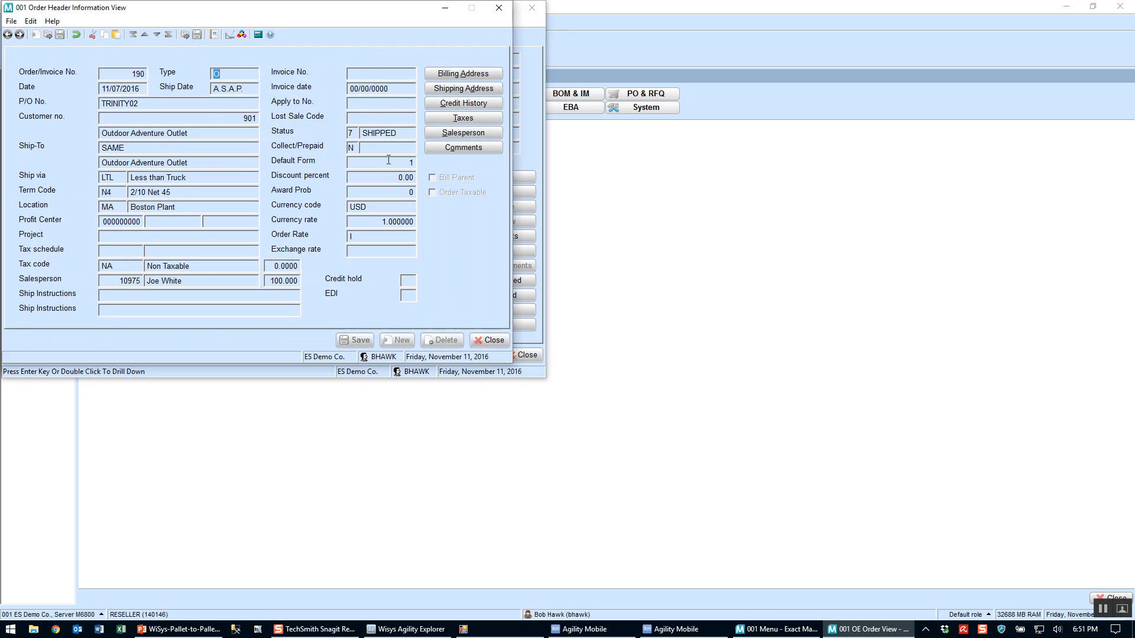
pyautogui.click(489, 341)
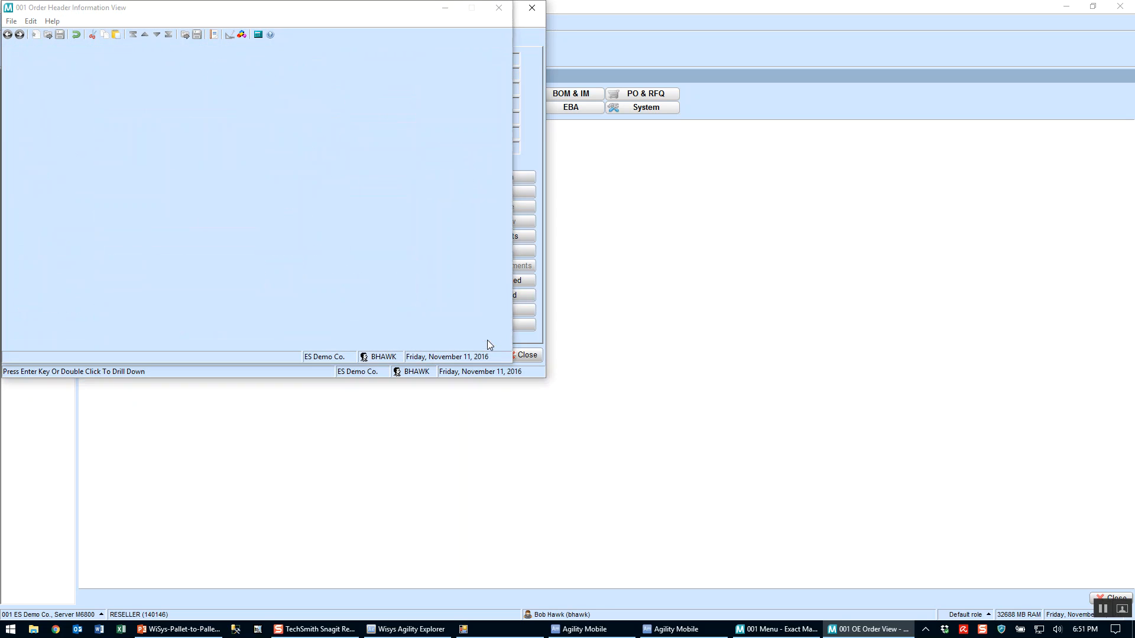
# Examine the shipment line comments of items 1994-1 and 1994-2, and close the order views.
pyautogui.click(484, 254)
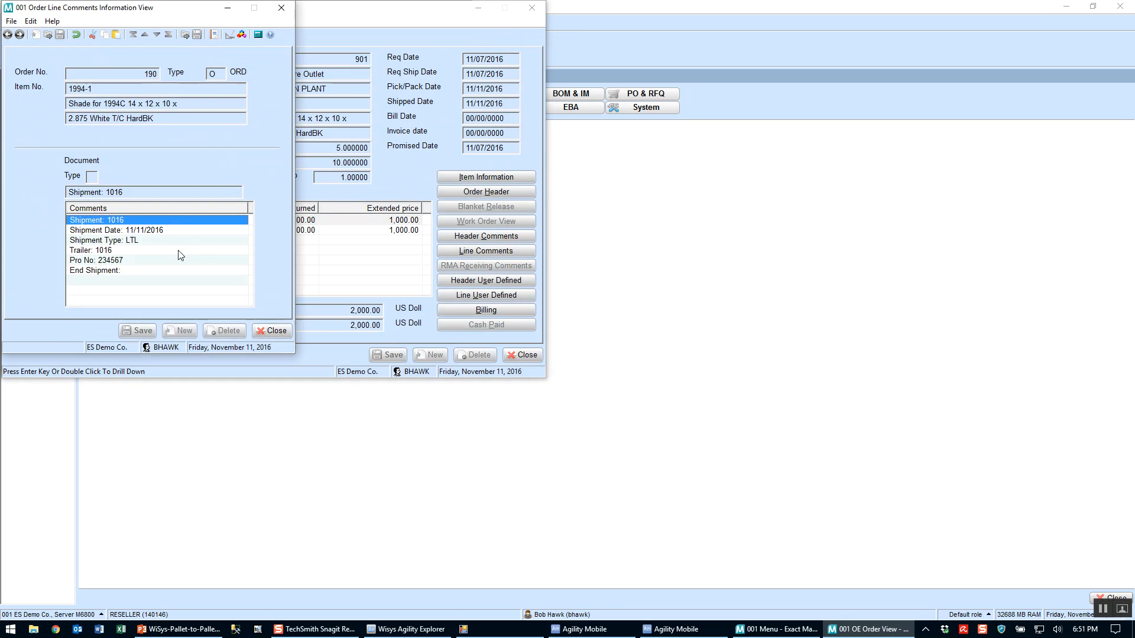
pyautogui.click(274, 332)
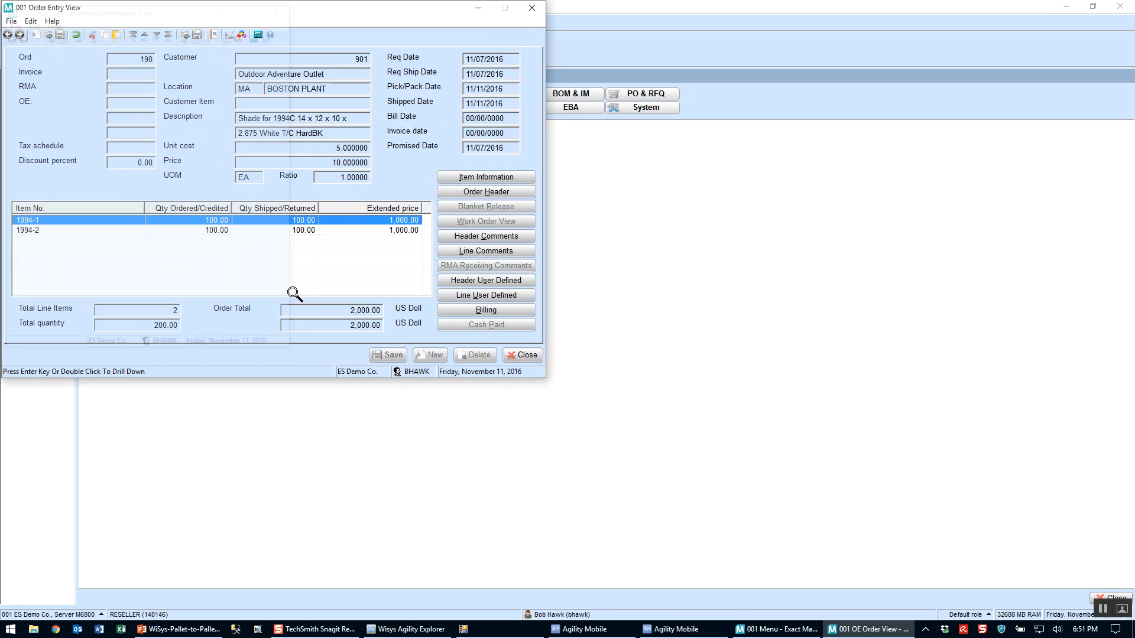
pyautogui.click(294, 230)
pyautogui.click(470, 253)
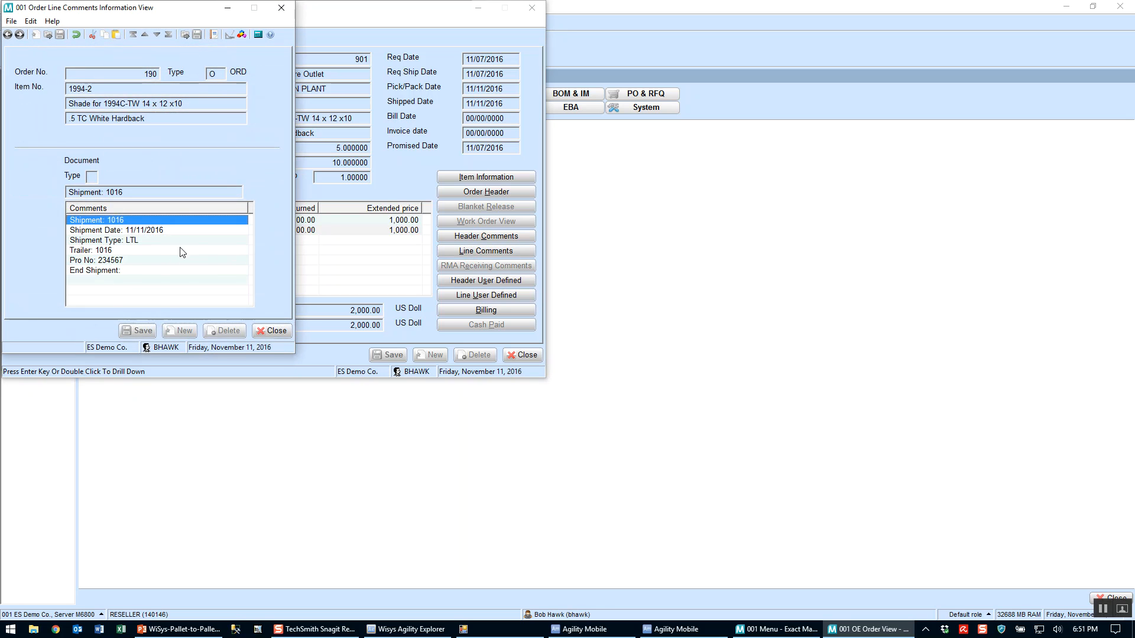
pyautogui.click(273, 330)
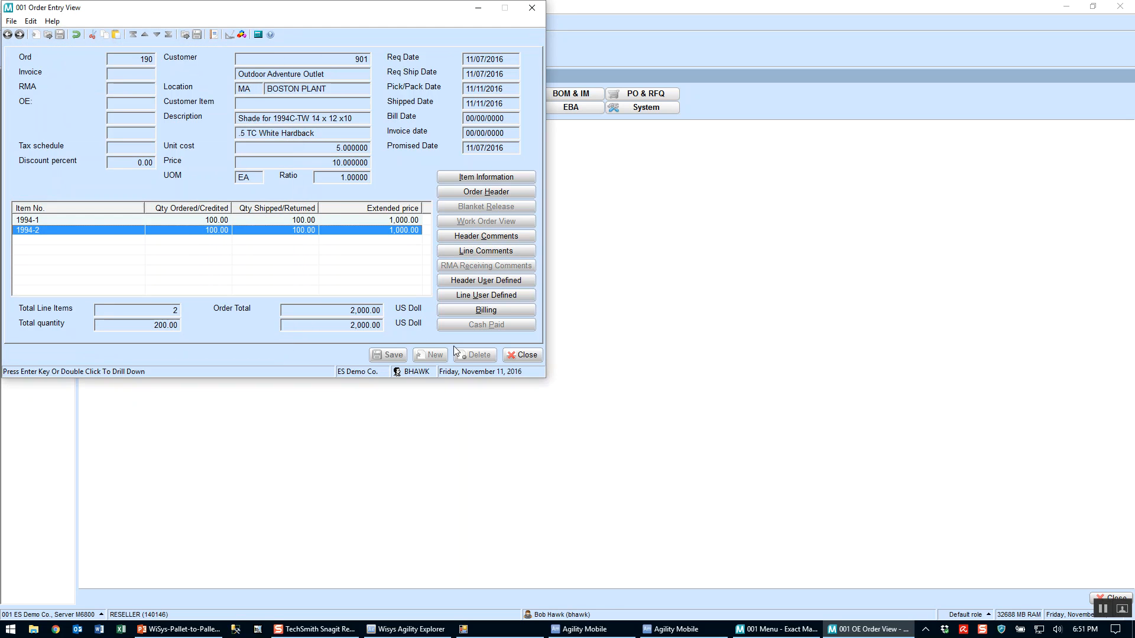
pyautogui.click(526, 360)
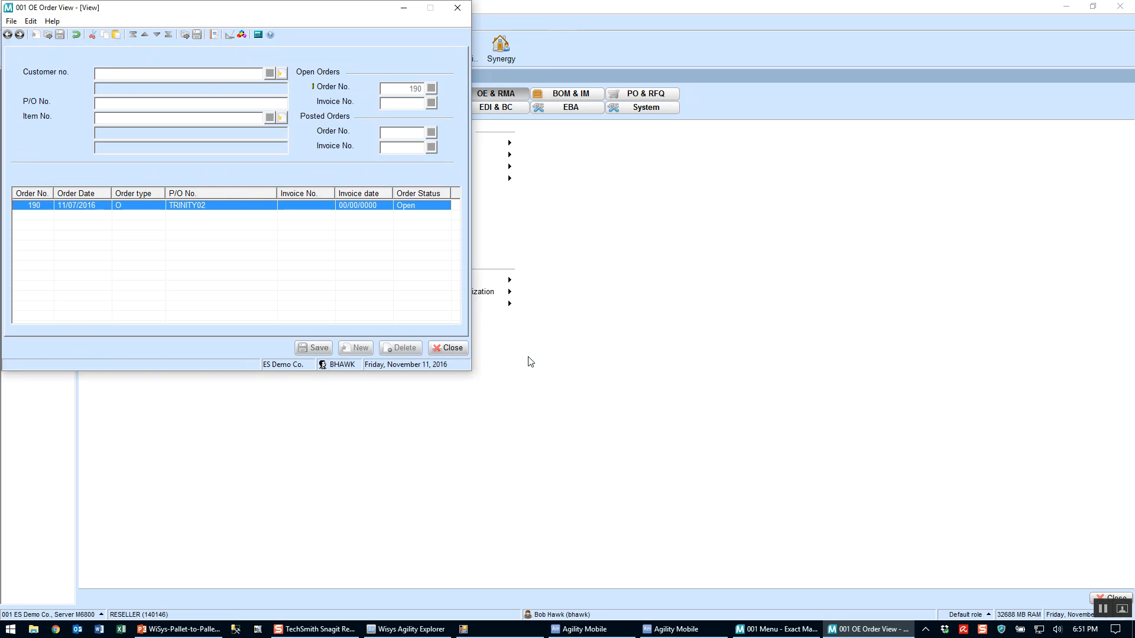
pyautogui.click(454, 349)
pyautogui.click(461, 351)
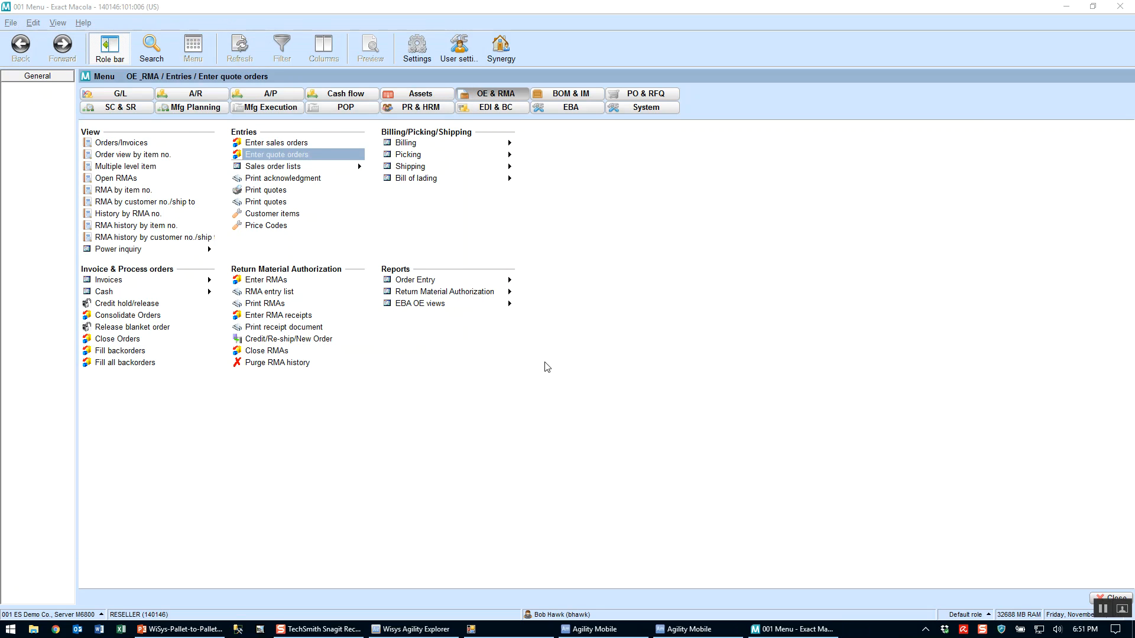